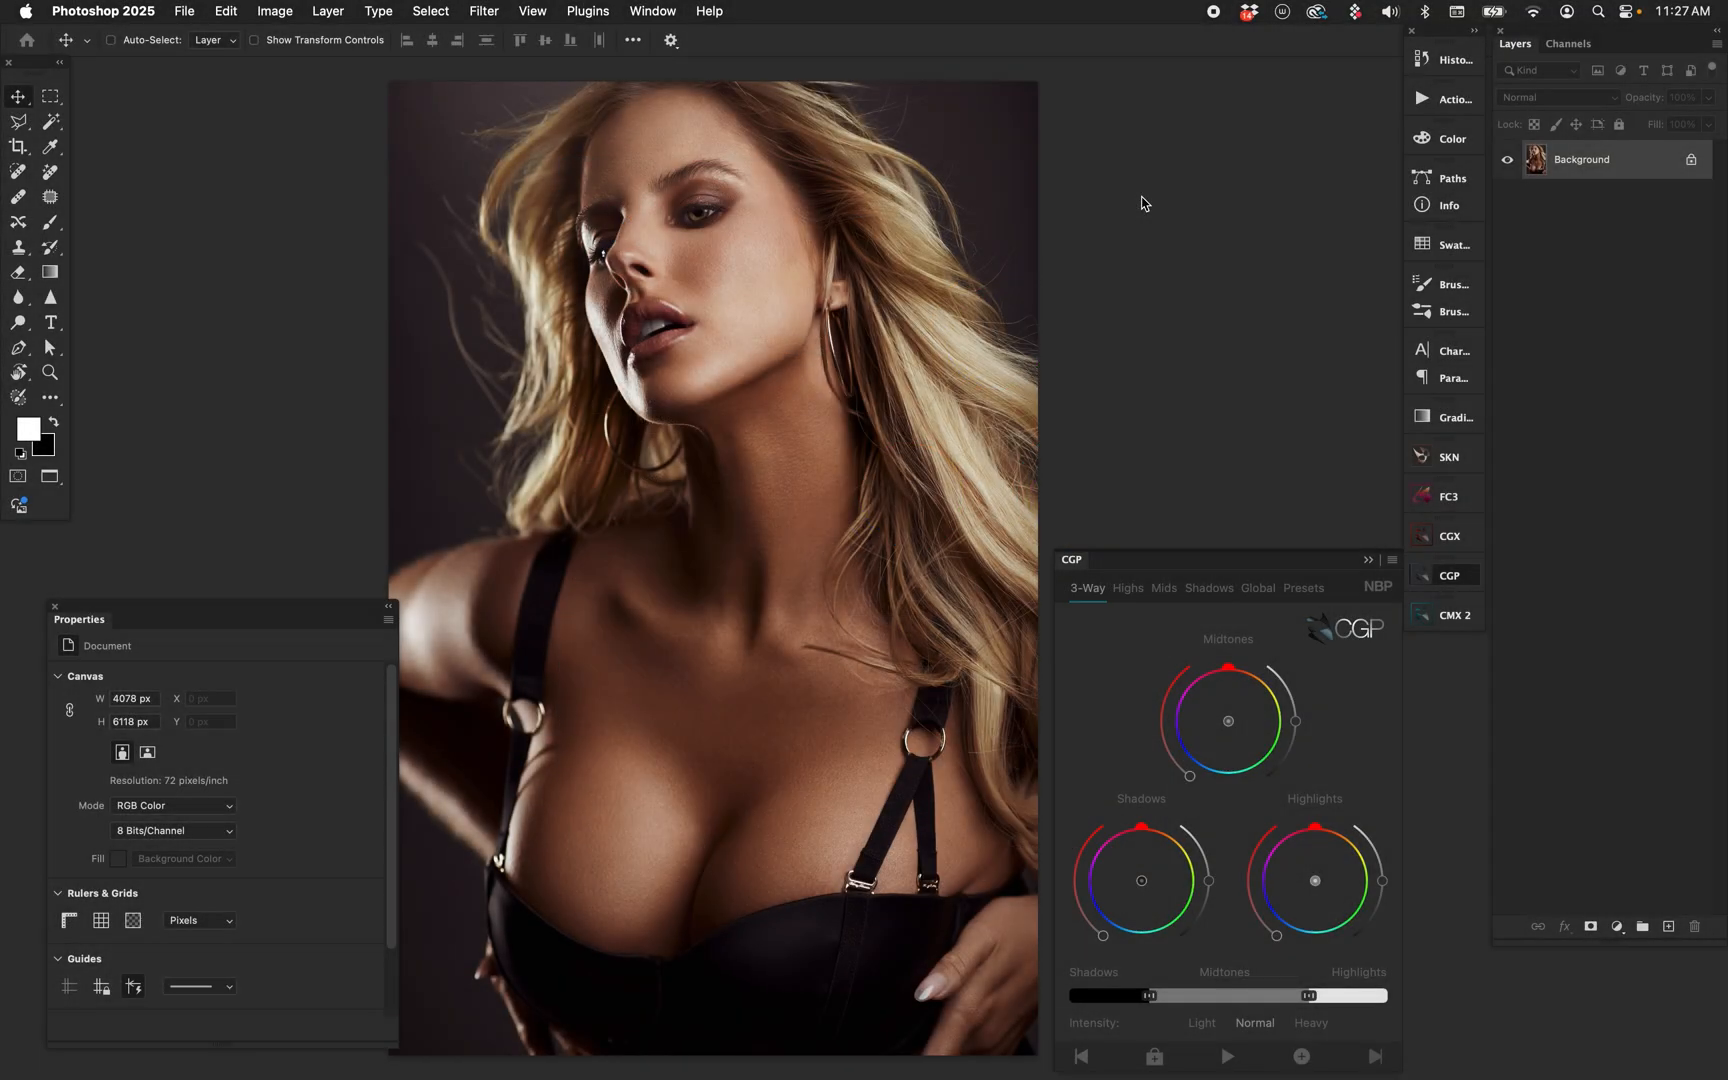
- Grade the portrait with blue-violet shadows, orange midtones and cyan highlights, and extend the highlights range toward the midtones
click(1124, 886)
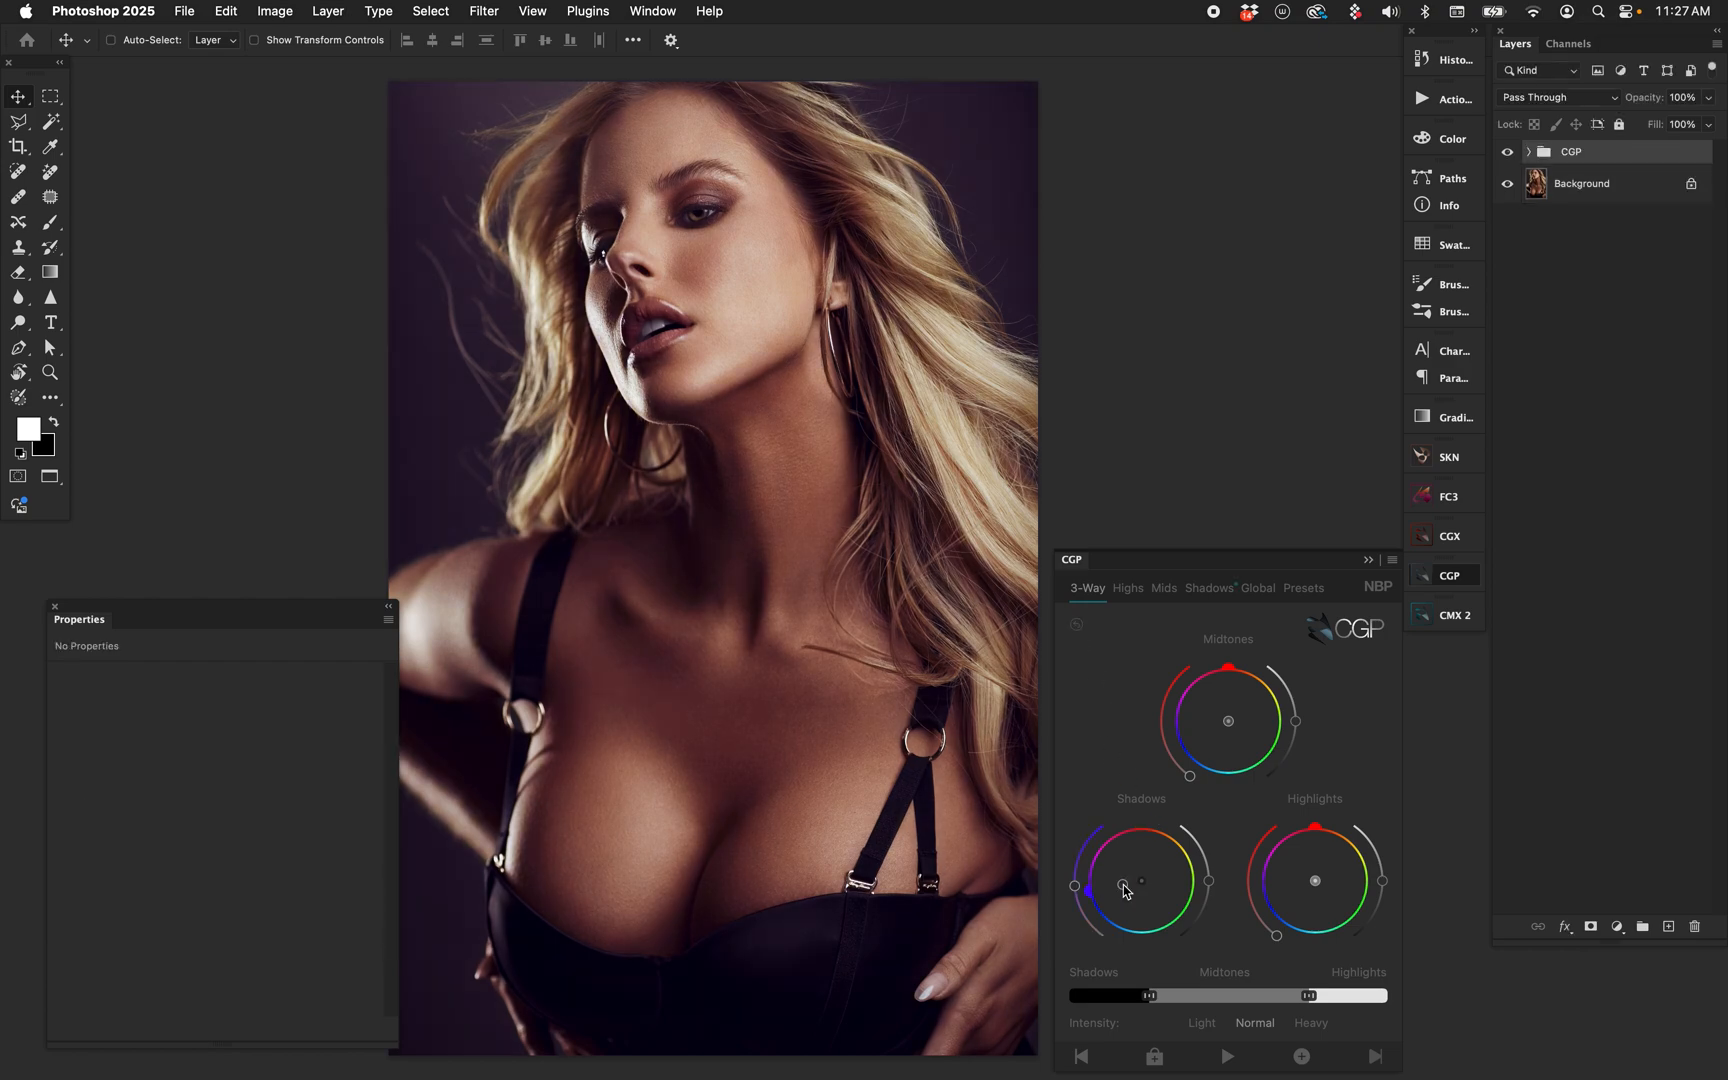
mouse_move(1123, 886)
mouse_down()
mouse_move(1243, 704)
mouse_move(1143, 896)
mouse_move(1119, 884)
mouse_up()
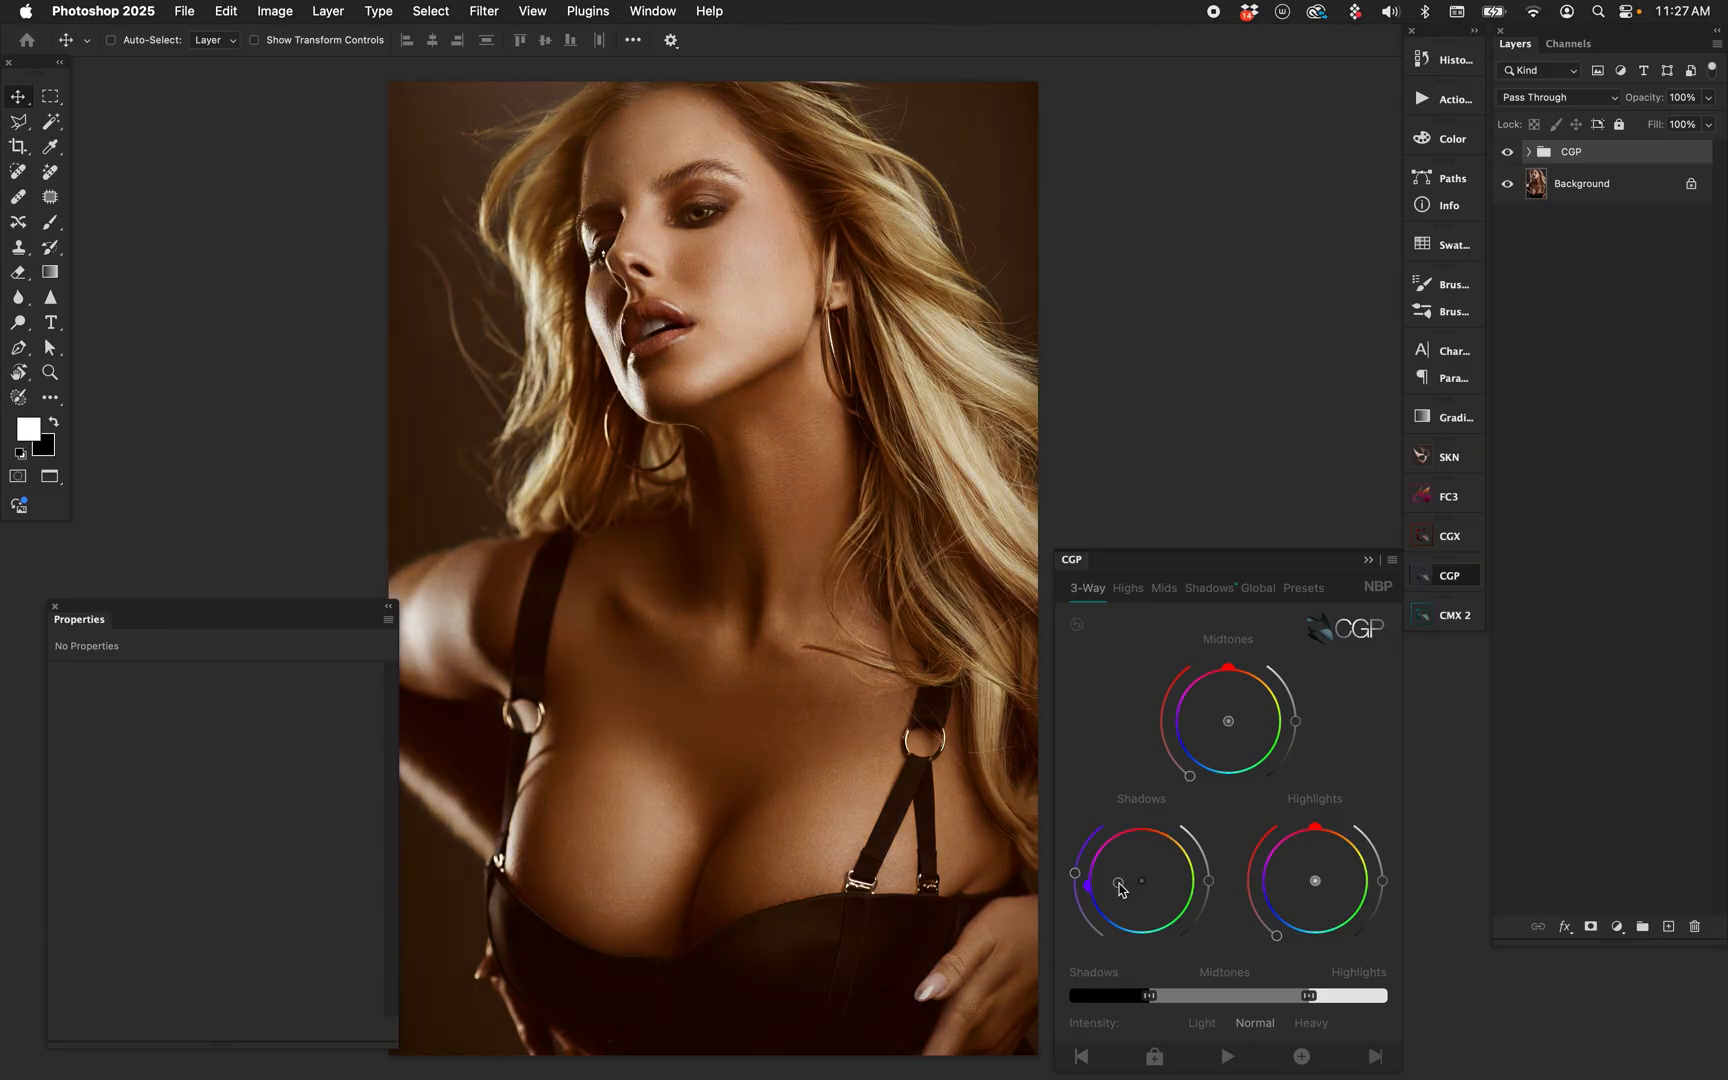
click(1243, 705)
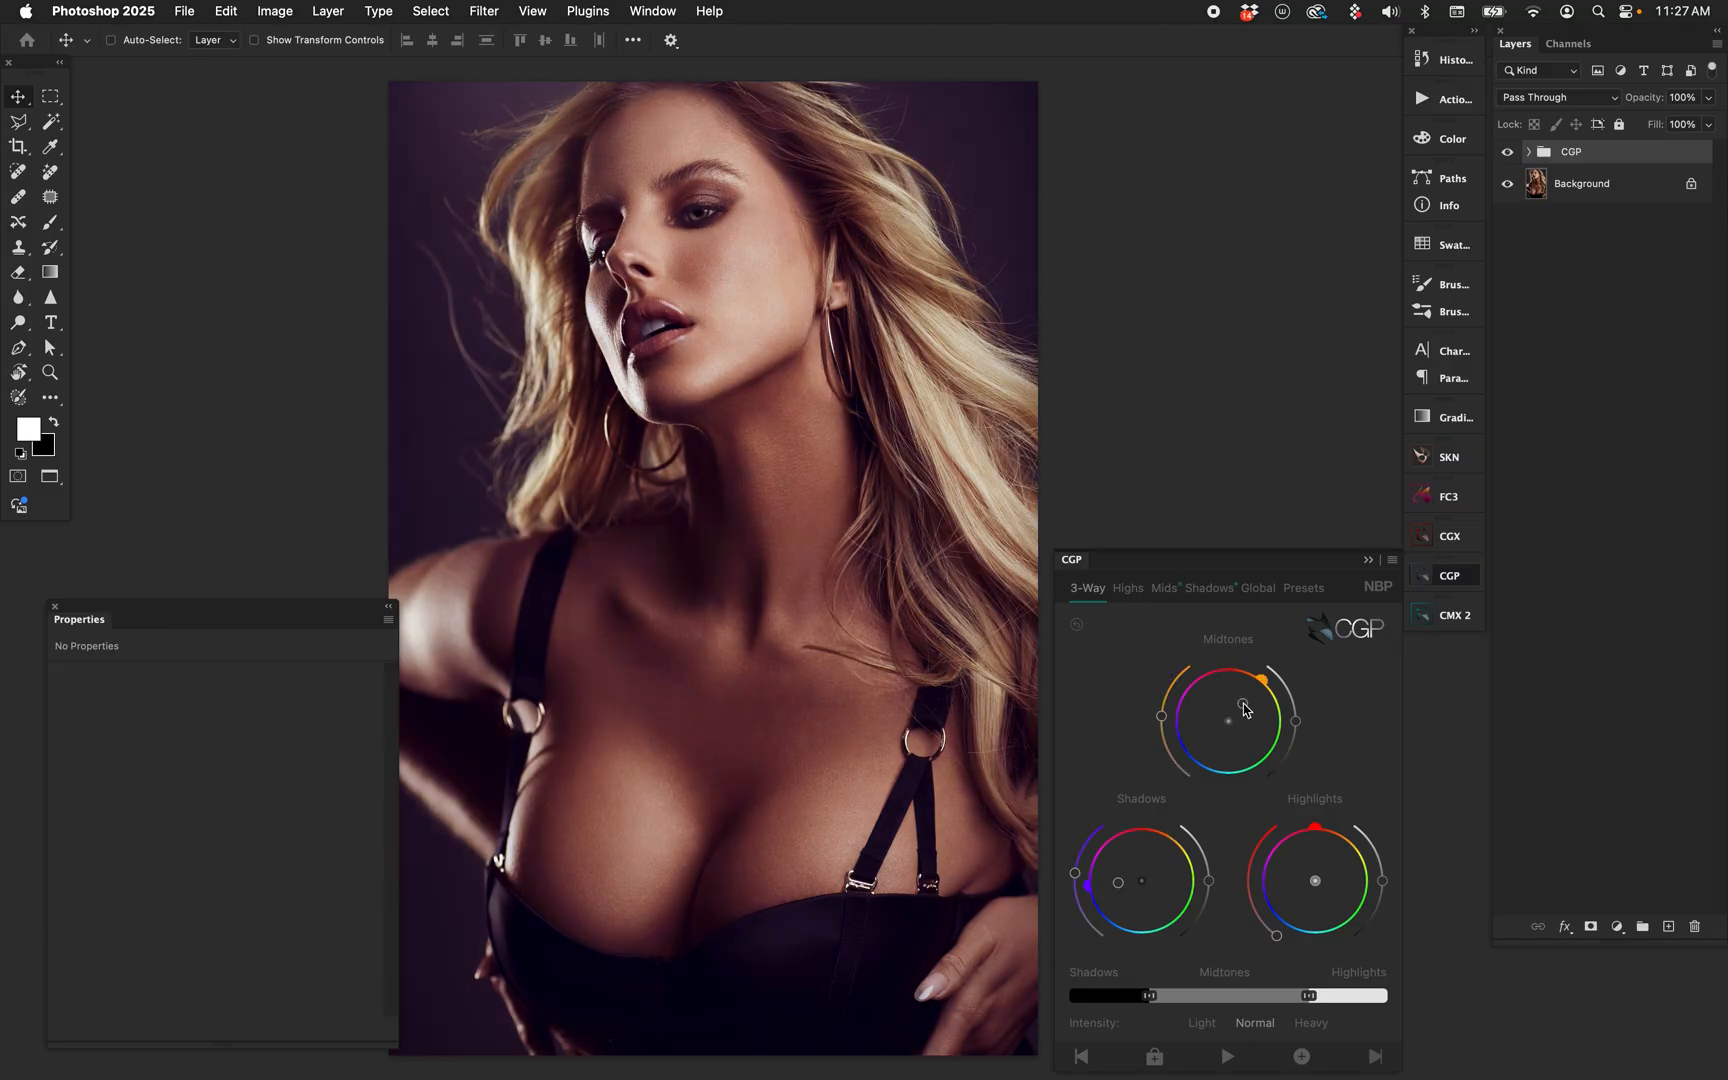
click(1315, 905)
drag(1308, 995, 1271, 995)
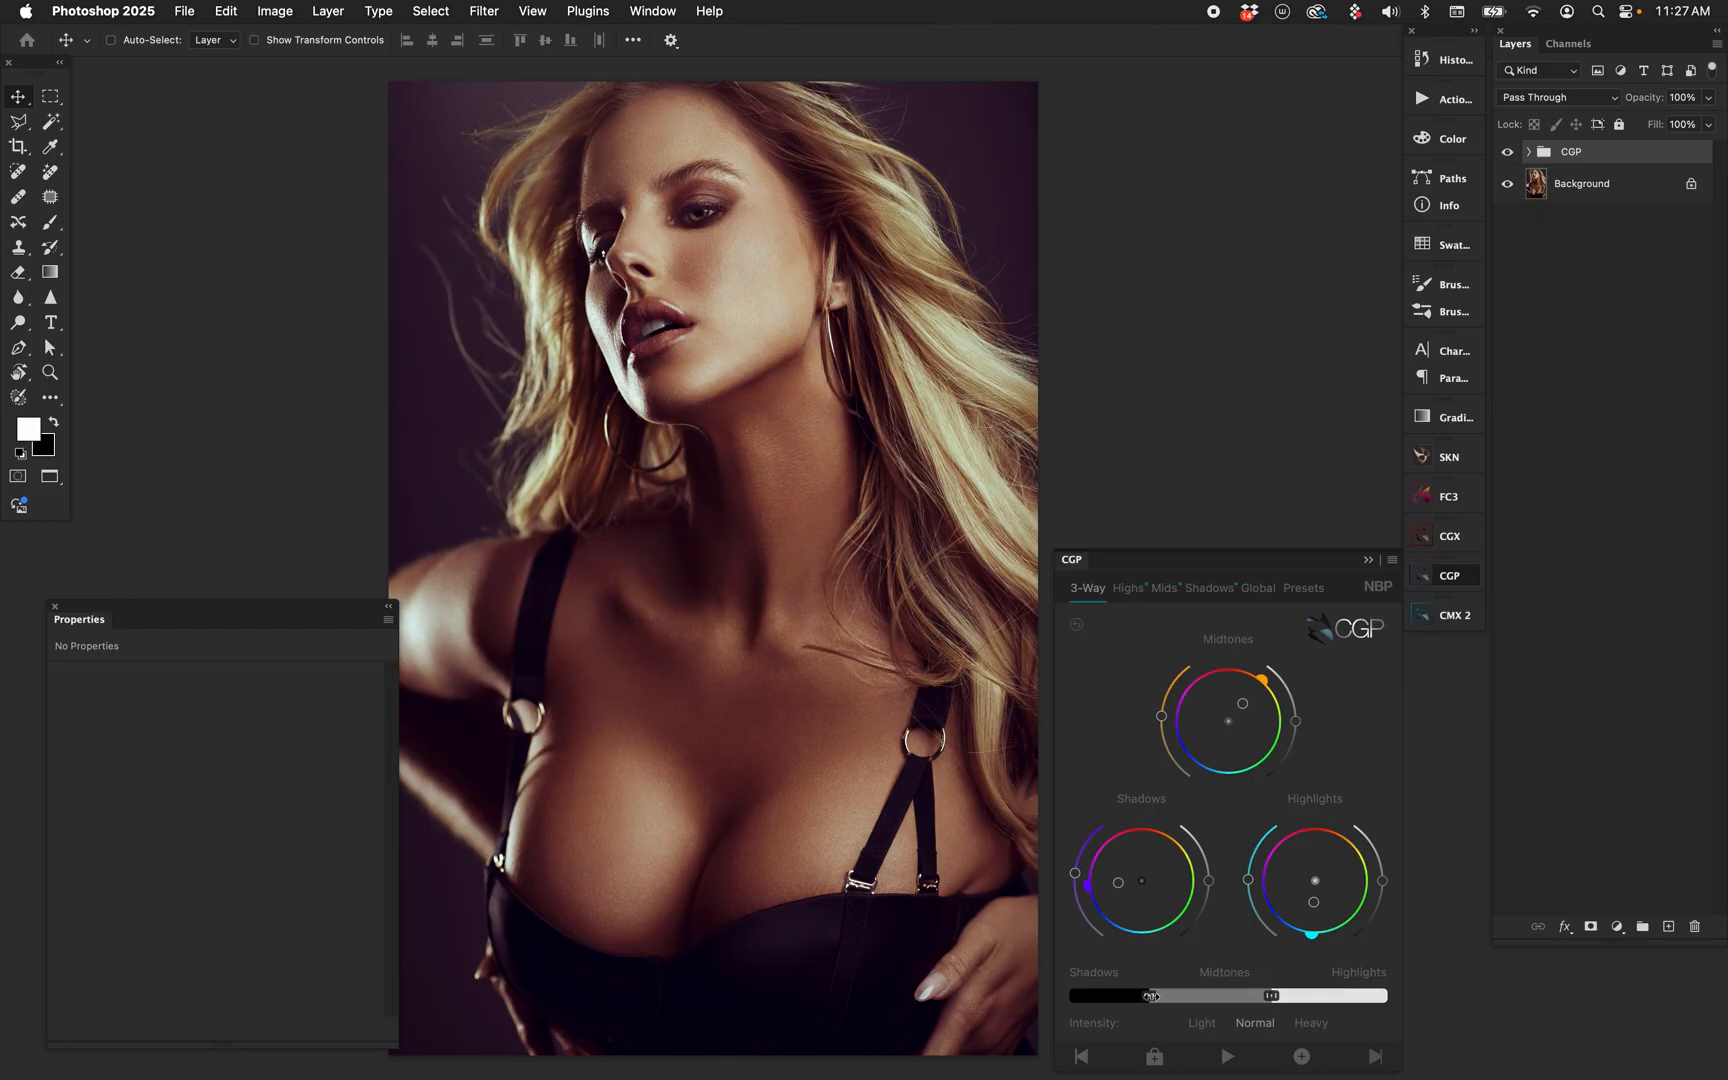
- Refine the grade by narrowing the shadows range, adjusting all three wheel tints, and slightly brightening the shadows and highlights
mouse_move(1150, 995)
mouse_down()
mouse_move(1199, 996)
mouse_move(1128, 997)
mouse_up()
mouse_move(1122, 884)
mouse_down()
mouse_move(1130, 862)
mouse_move(1165, 862)
mouse_move(1179, 885)
mouse_move(1150, 912)
mouse_move(1114, 886)
mouse_up()
drag(1243, 704, 1244, 700)
mouse_move(1312, 903)
mouse_down()
mouse_move(1331, 905)
mouse_move(1306, 908)
mouse_up()
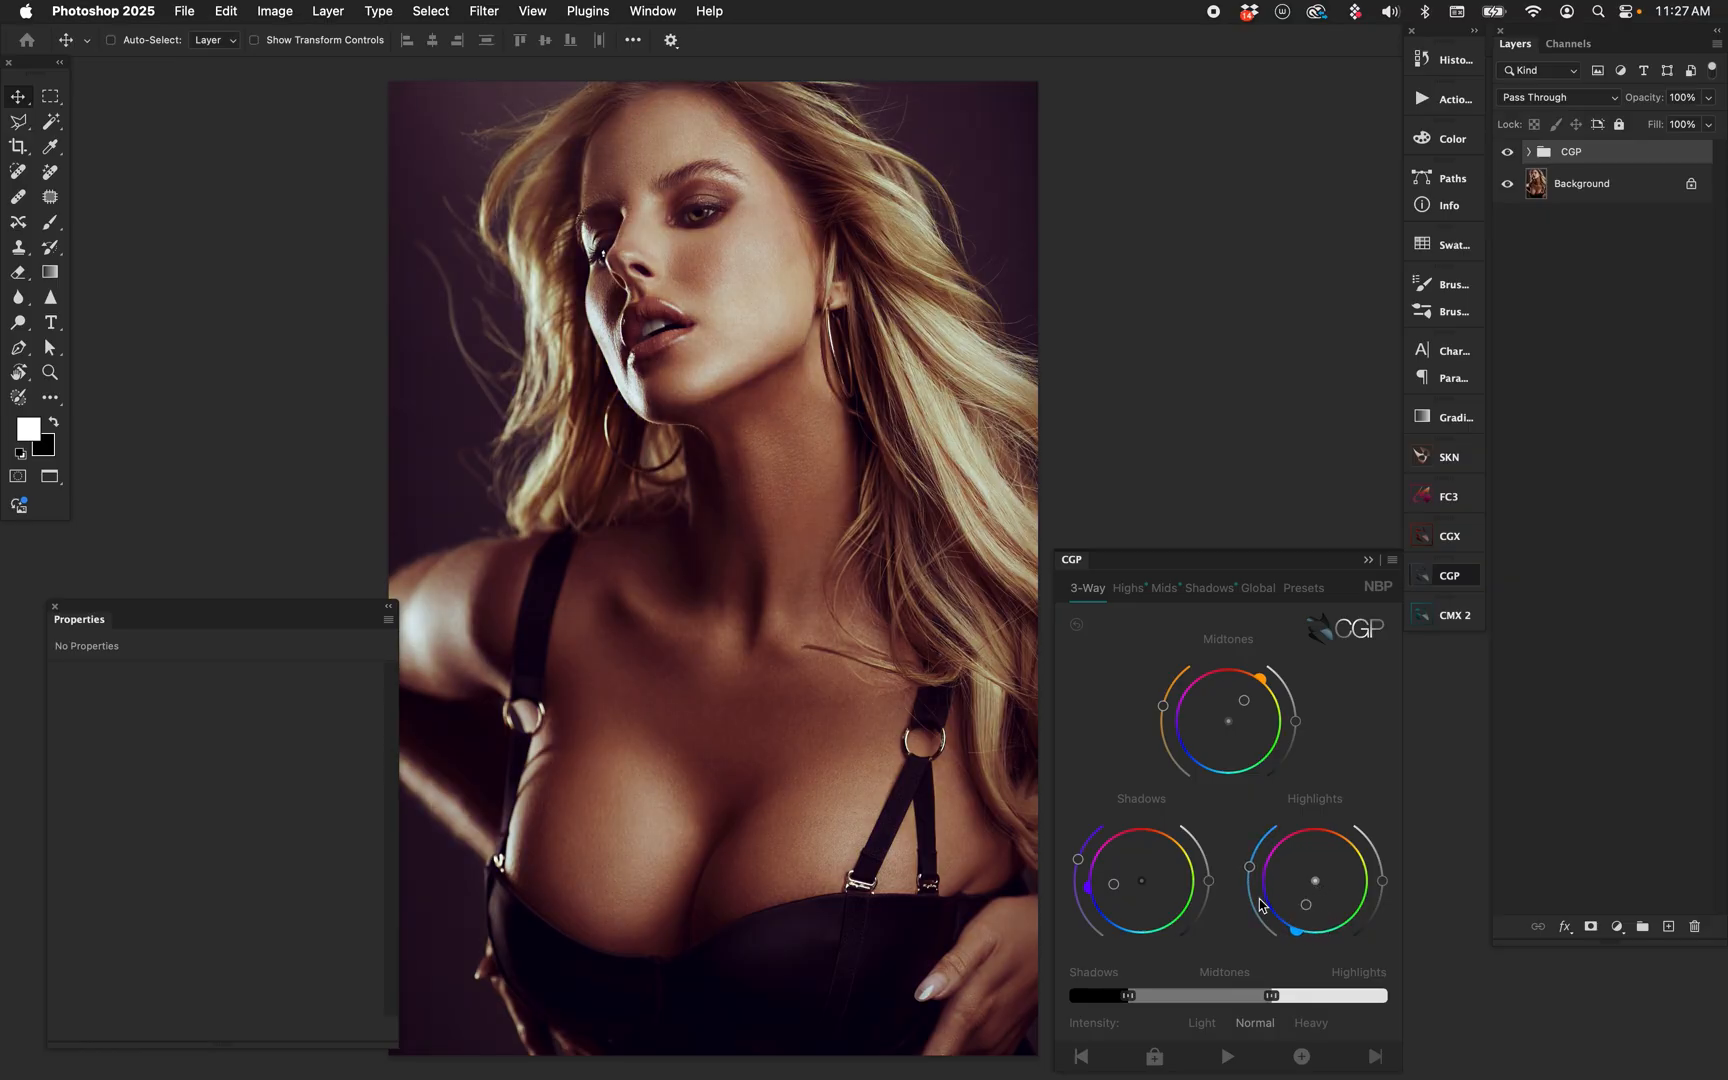
drag(1211, 882, 1212, 876)
drag(1244, 702, 1242, 703)
drag(1383, 884, 1383, 873)
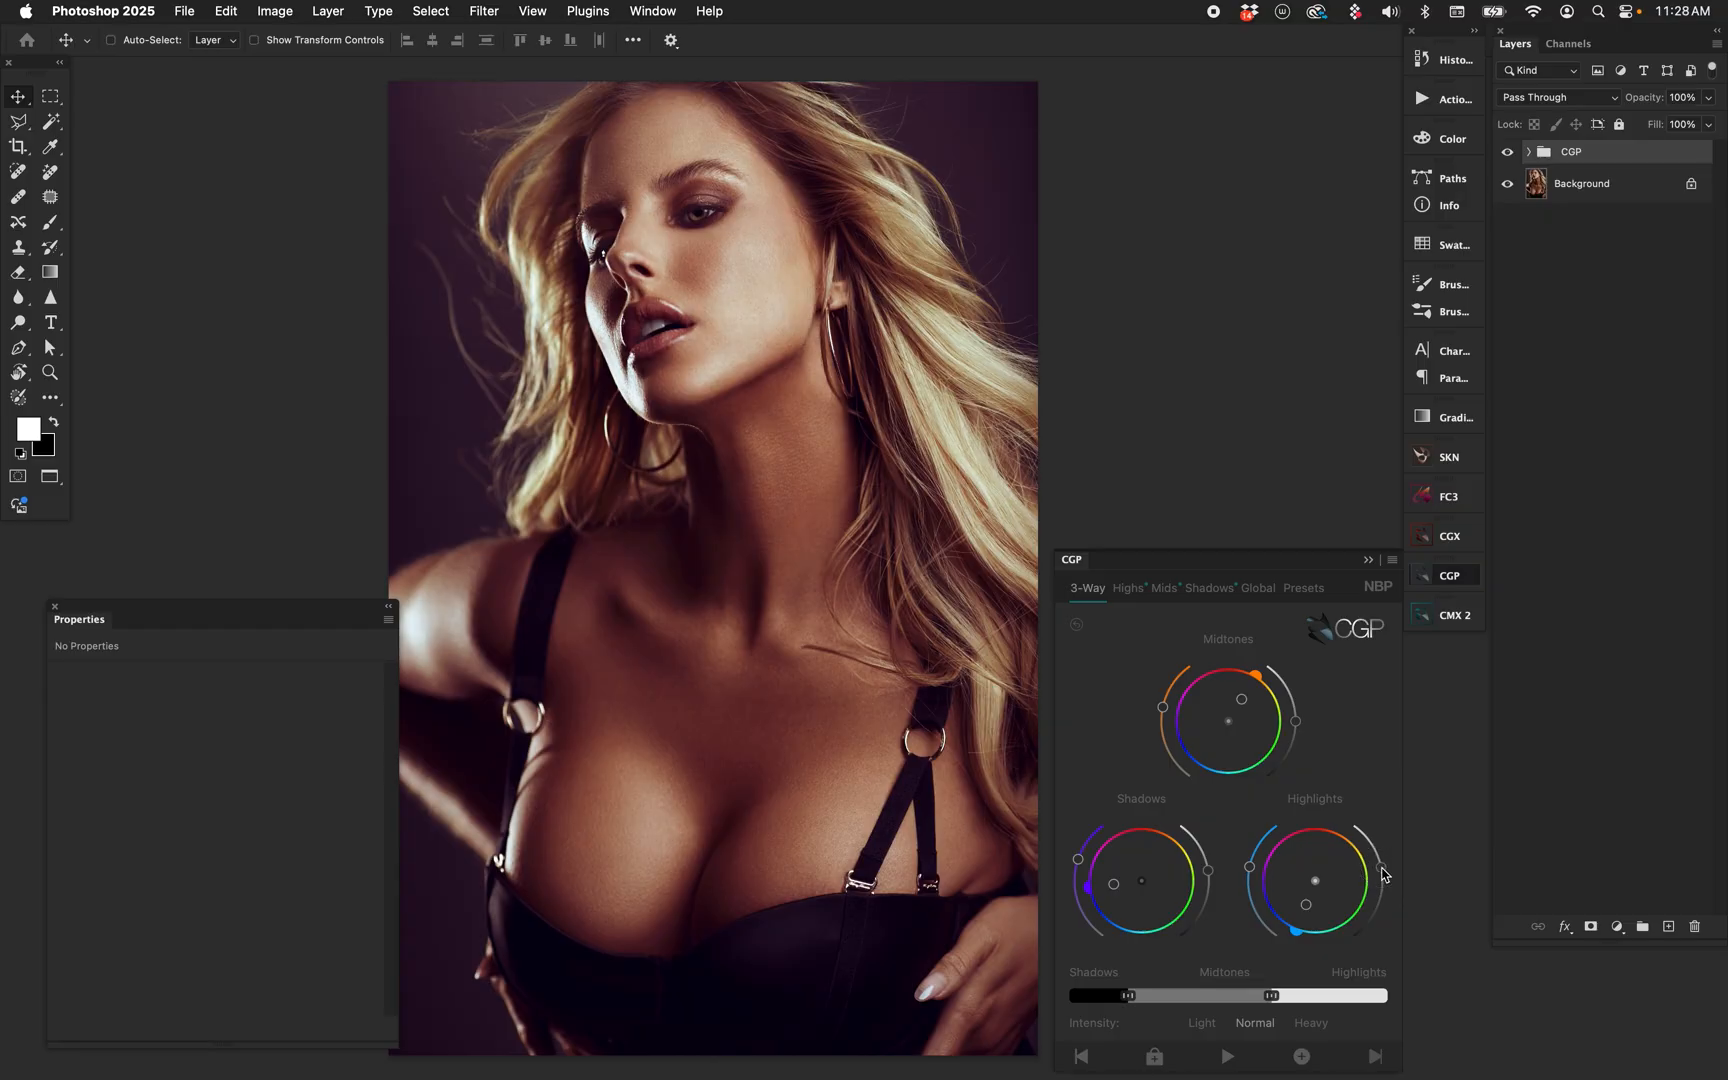
- Switch to the windowed screen mode and place the brennah_lbd-4.jpg window beside the other two photos
key(f)
key(f)
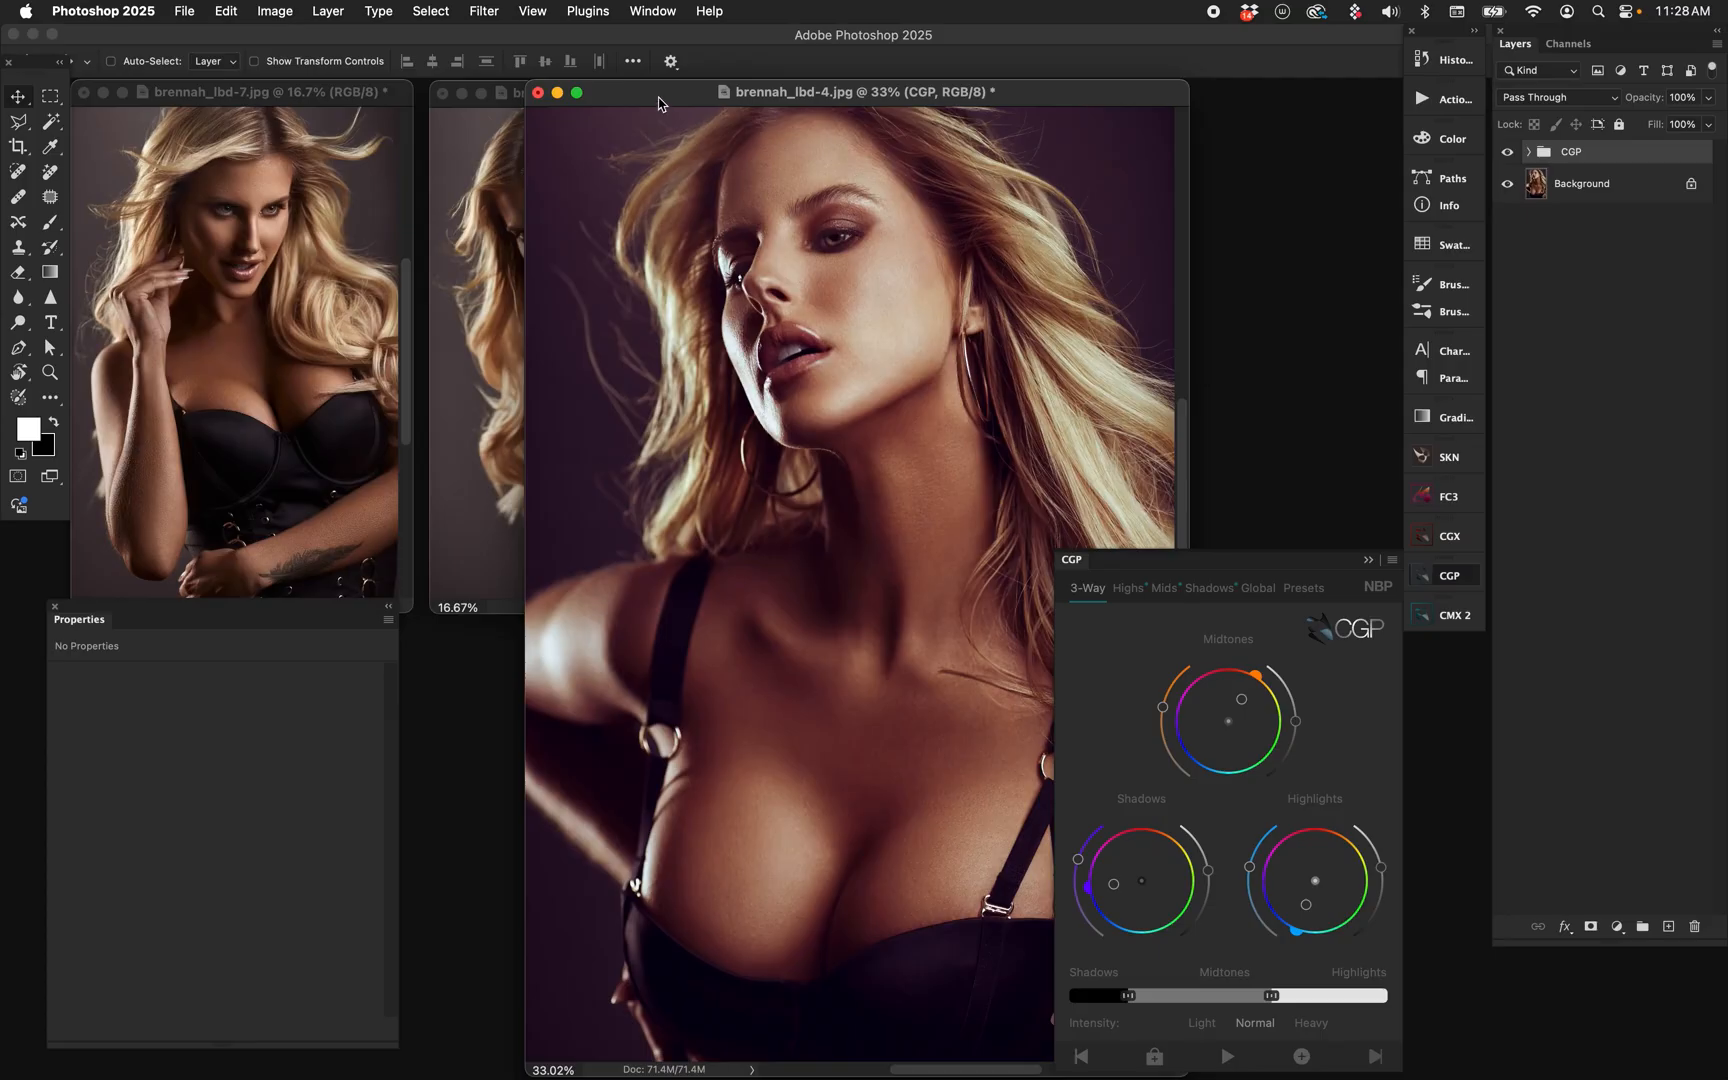
drag(658, 103, 913, 99)
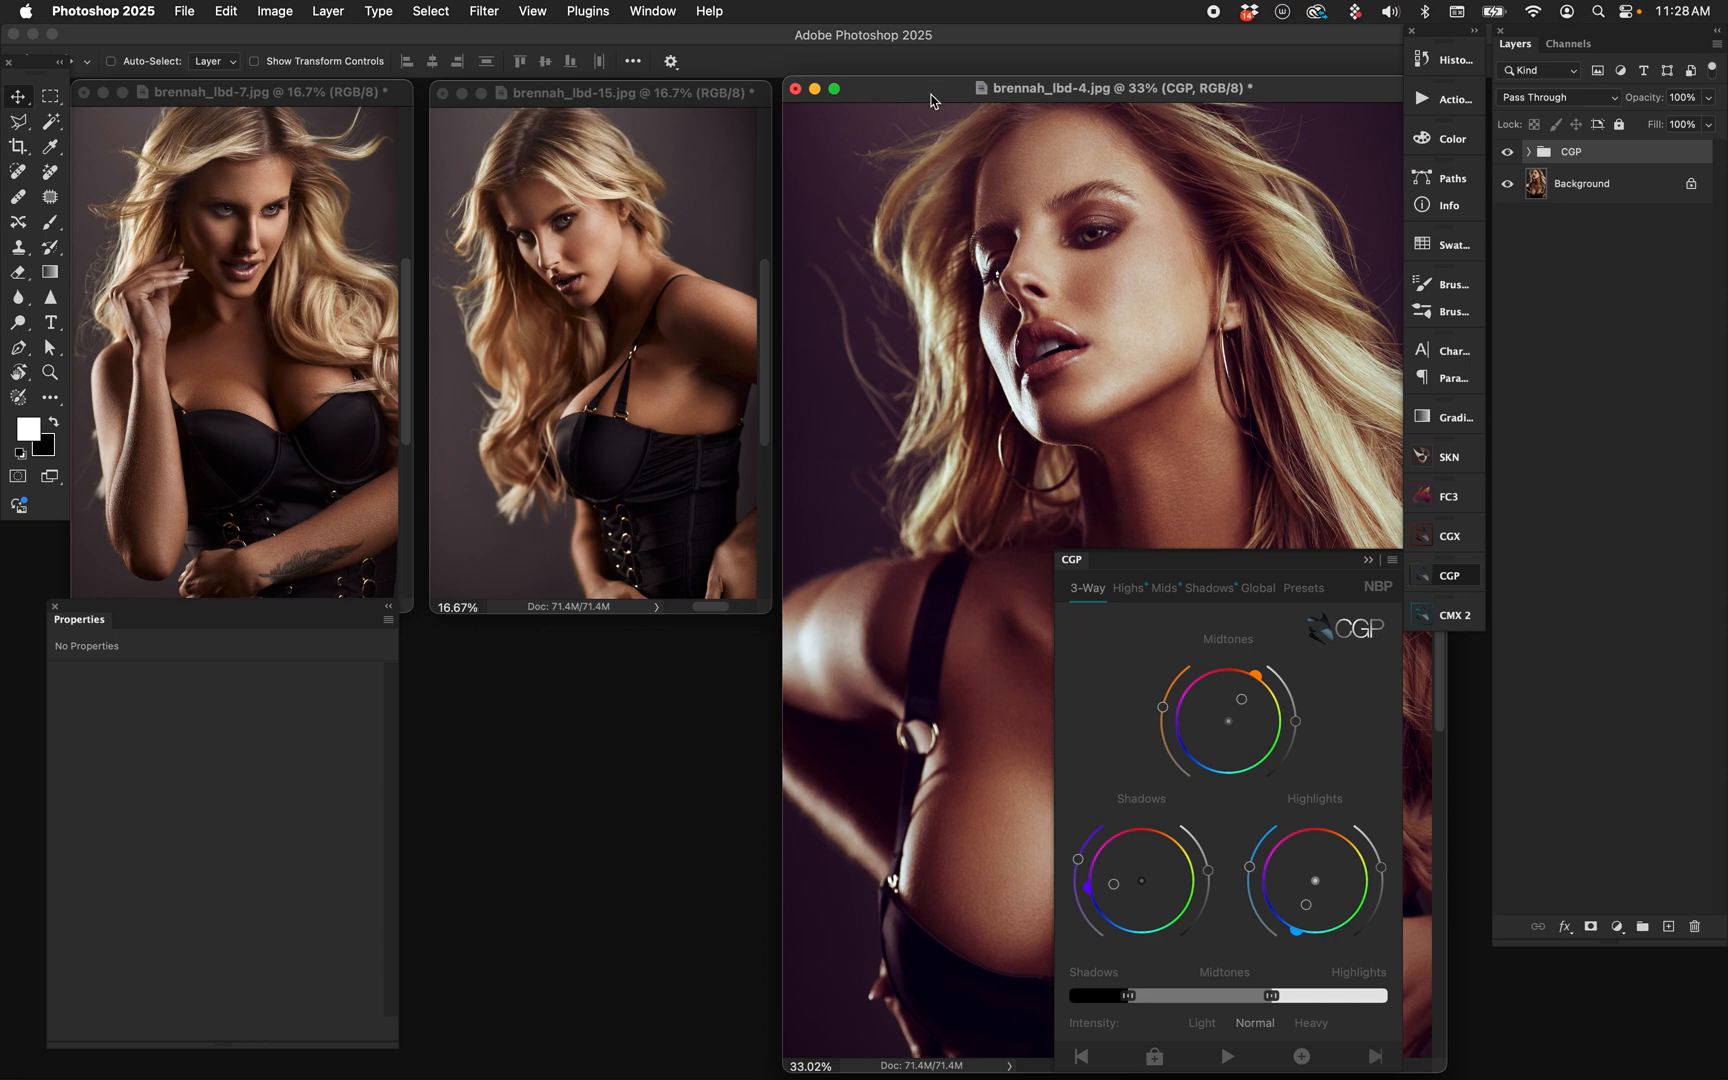
drag(925, 98, 931, 107)
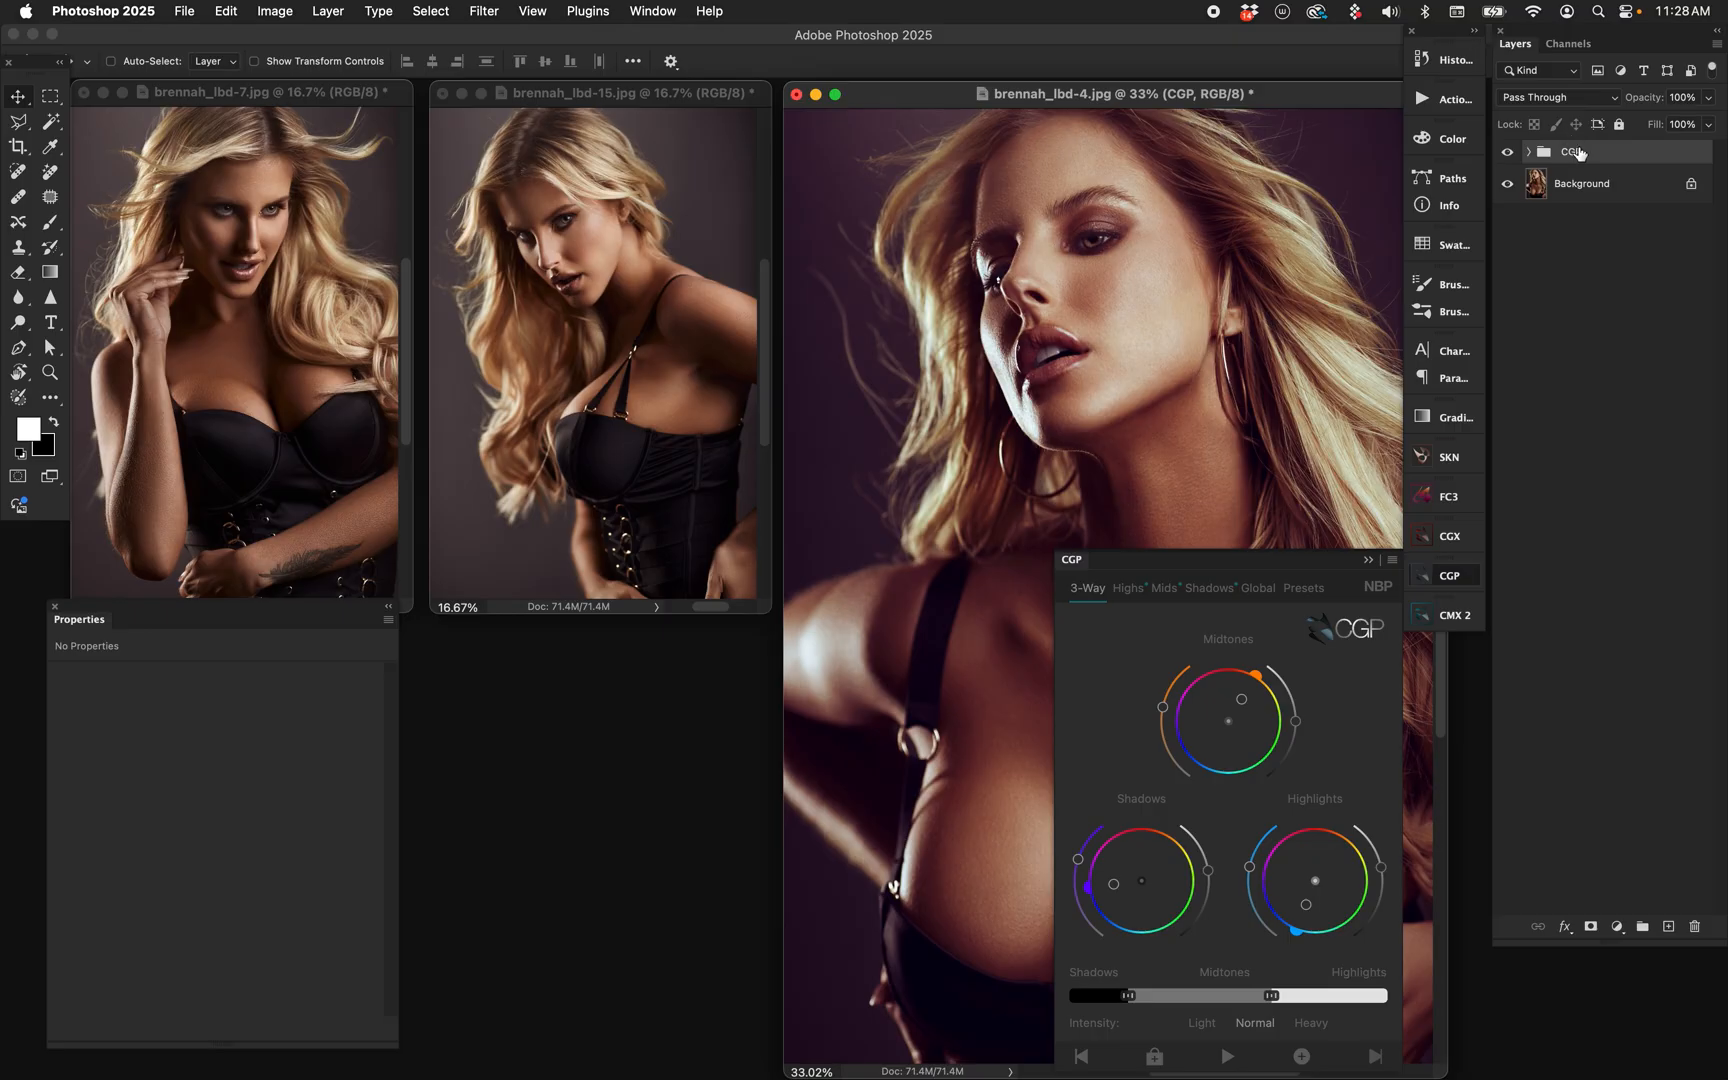
- Look over the Unassigned presets in the CGP panel and return to the 3-Way wheels
click(1123, 666)
click(1301, 590)
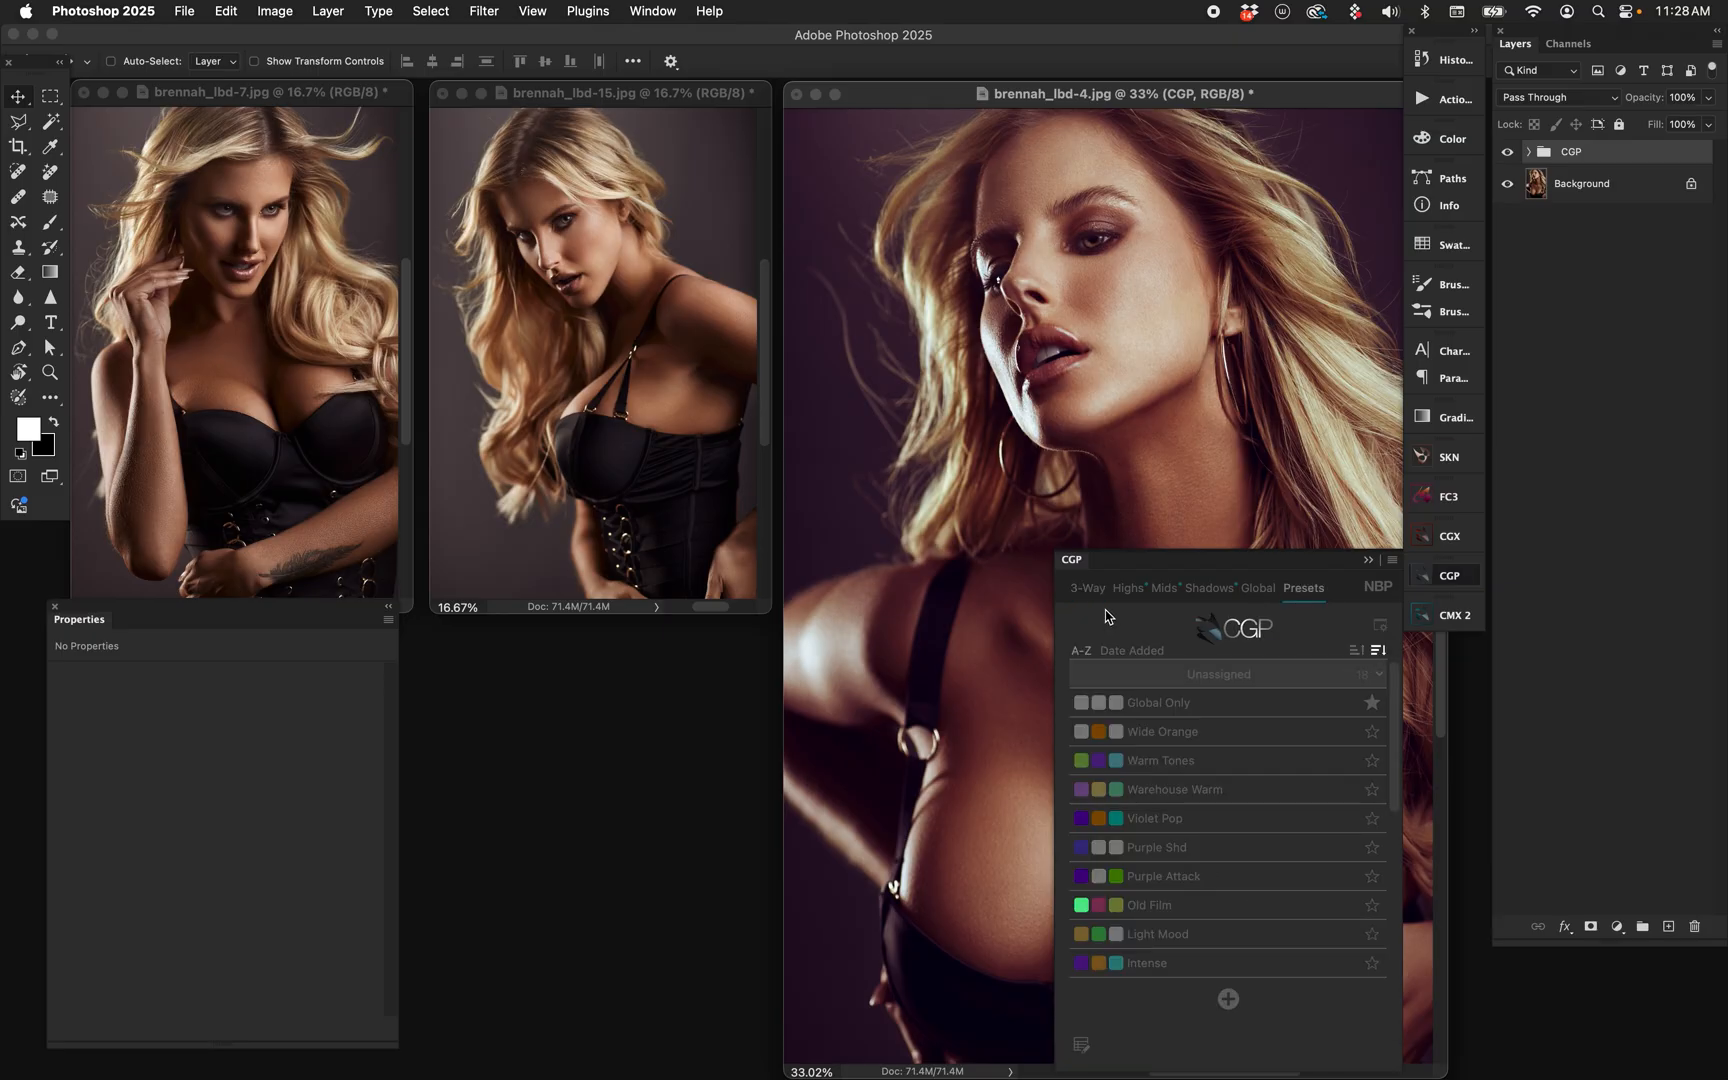
click(1087, 590)
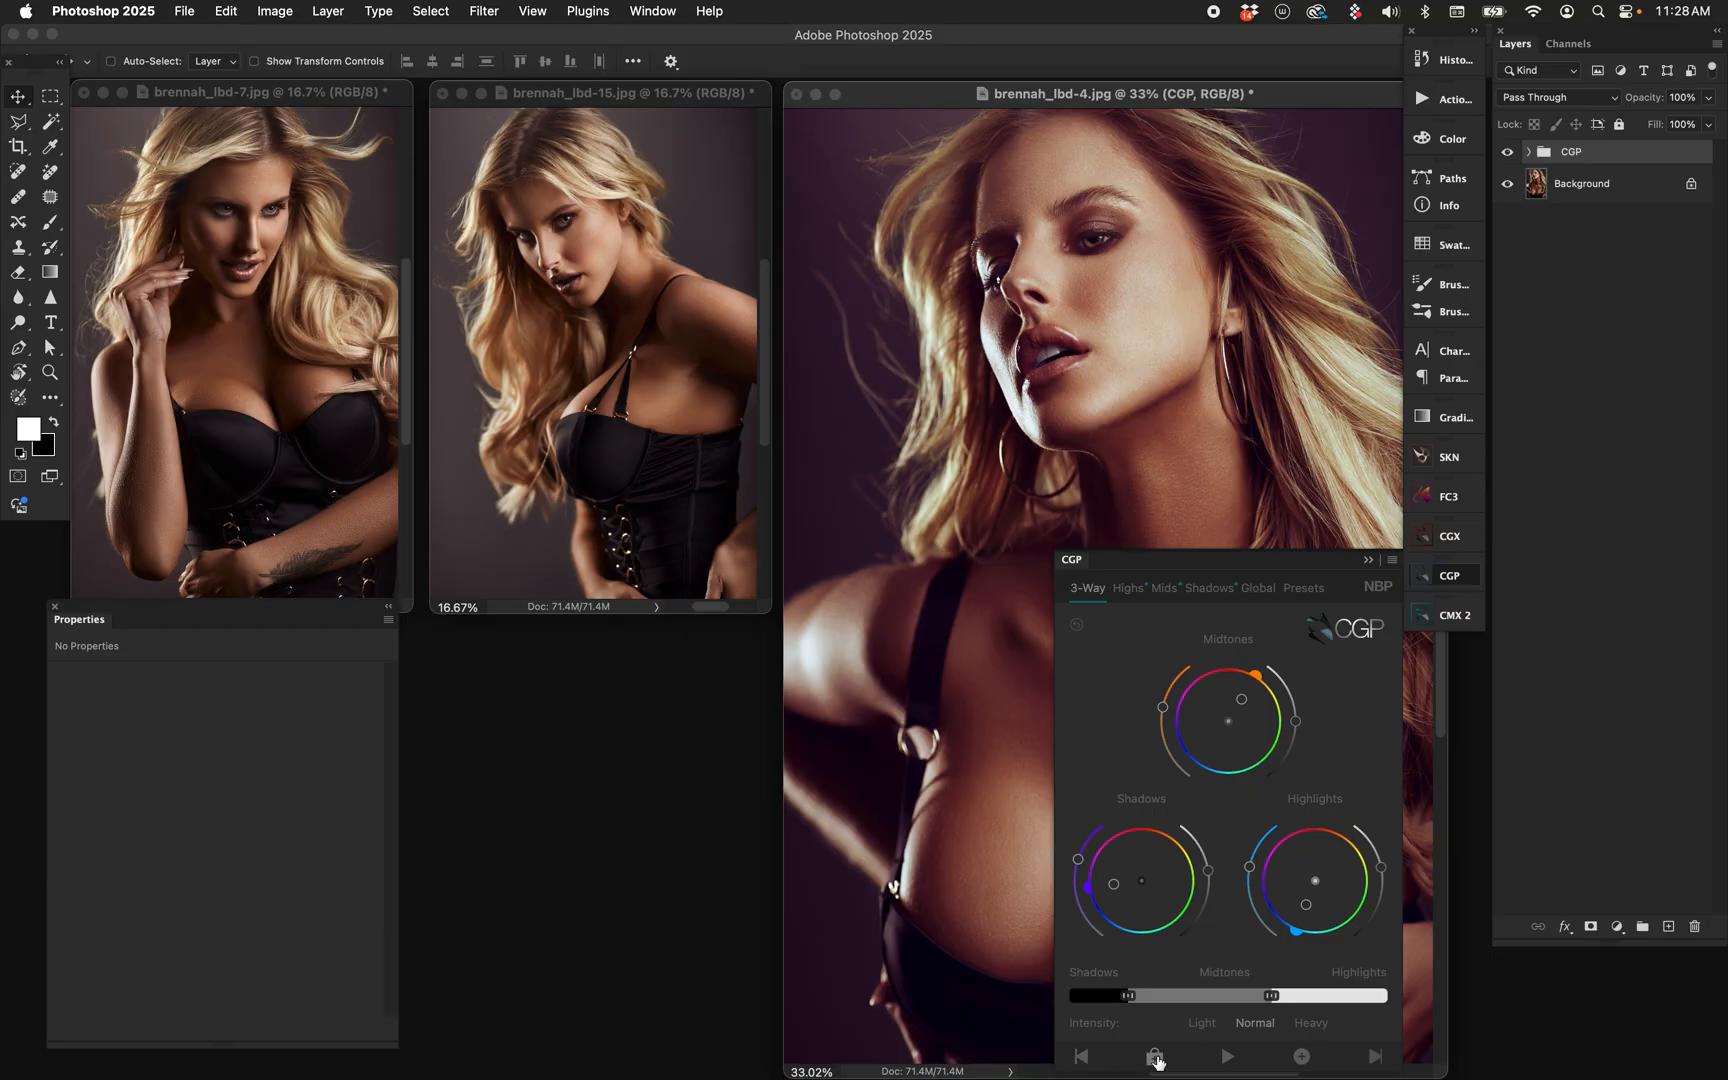
- Apply the last-used colour grade to brennah_lbd-15.jpg and brennah_lbd-7.jpg
click(654, 106)
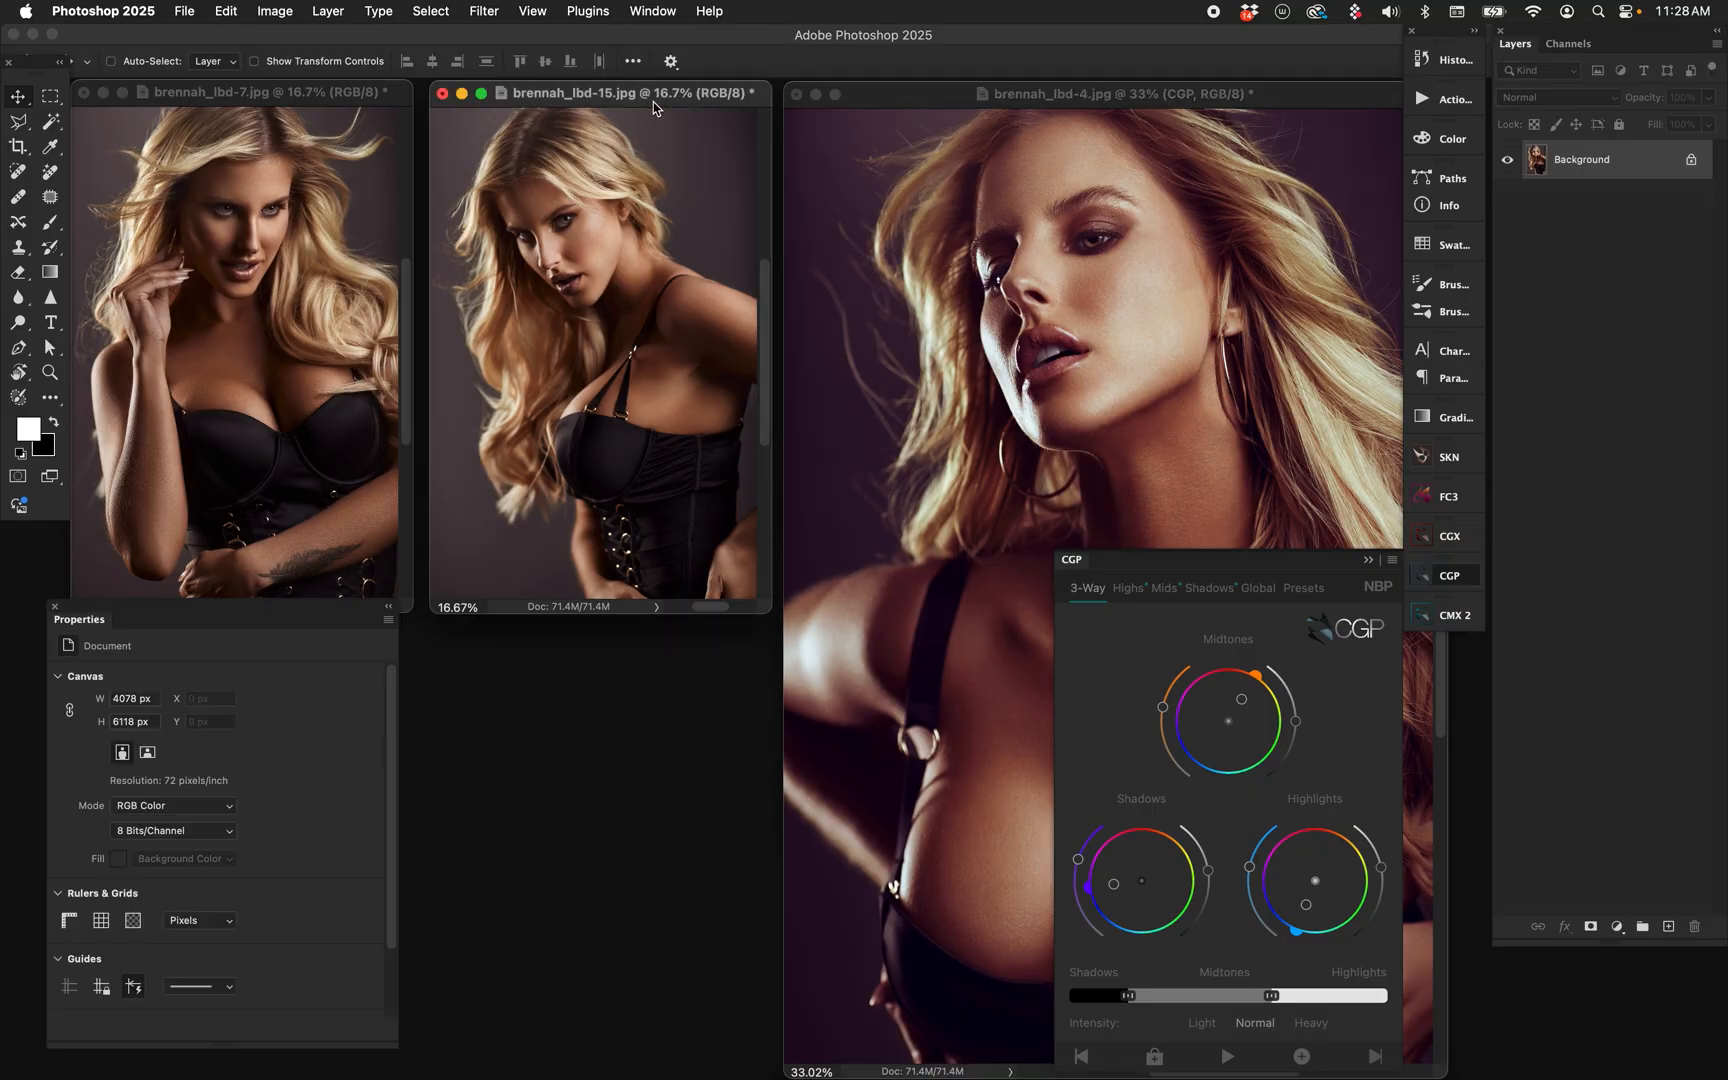
click(1228, 1057)
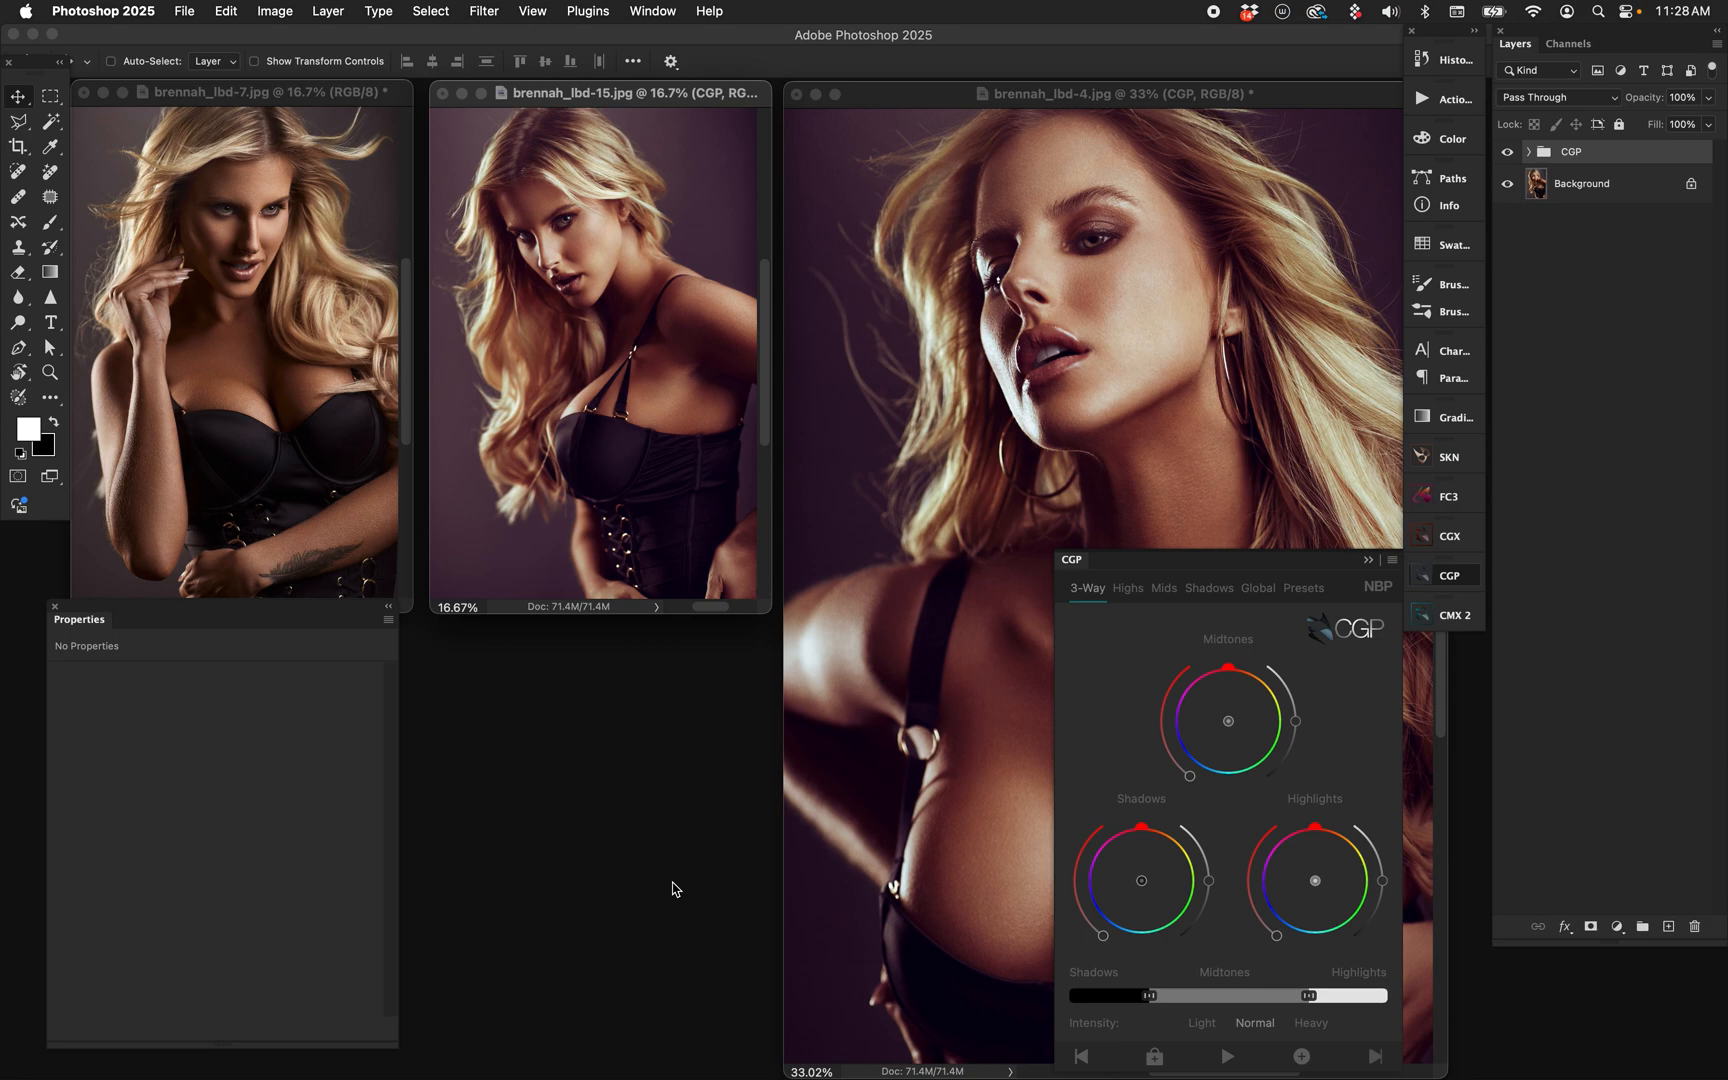
click(274, 271)
click(1230, 1055)
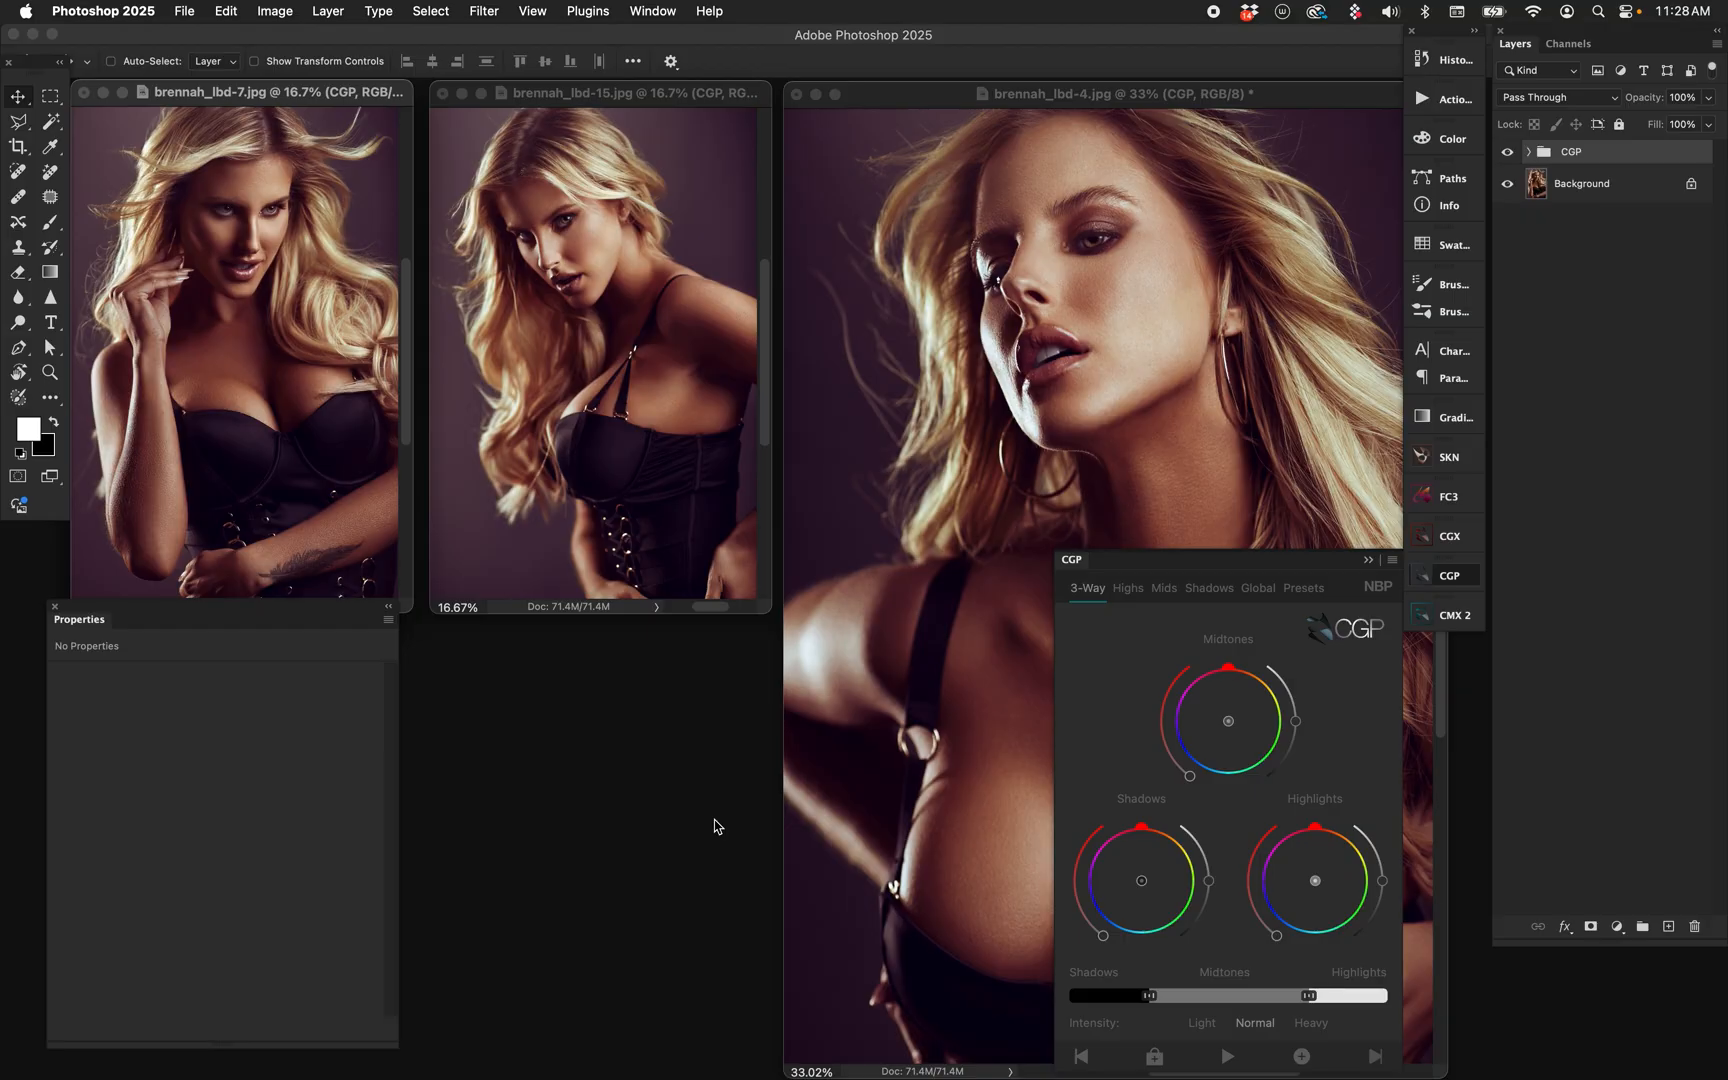
- Bring brennah_lbd-4.jpg forward and step its colour grade back through several previous settings
click(959, 359)
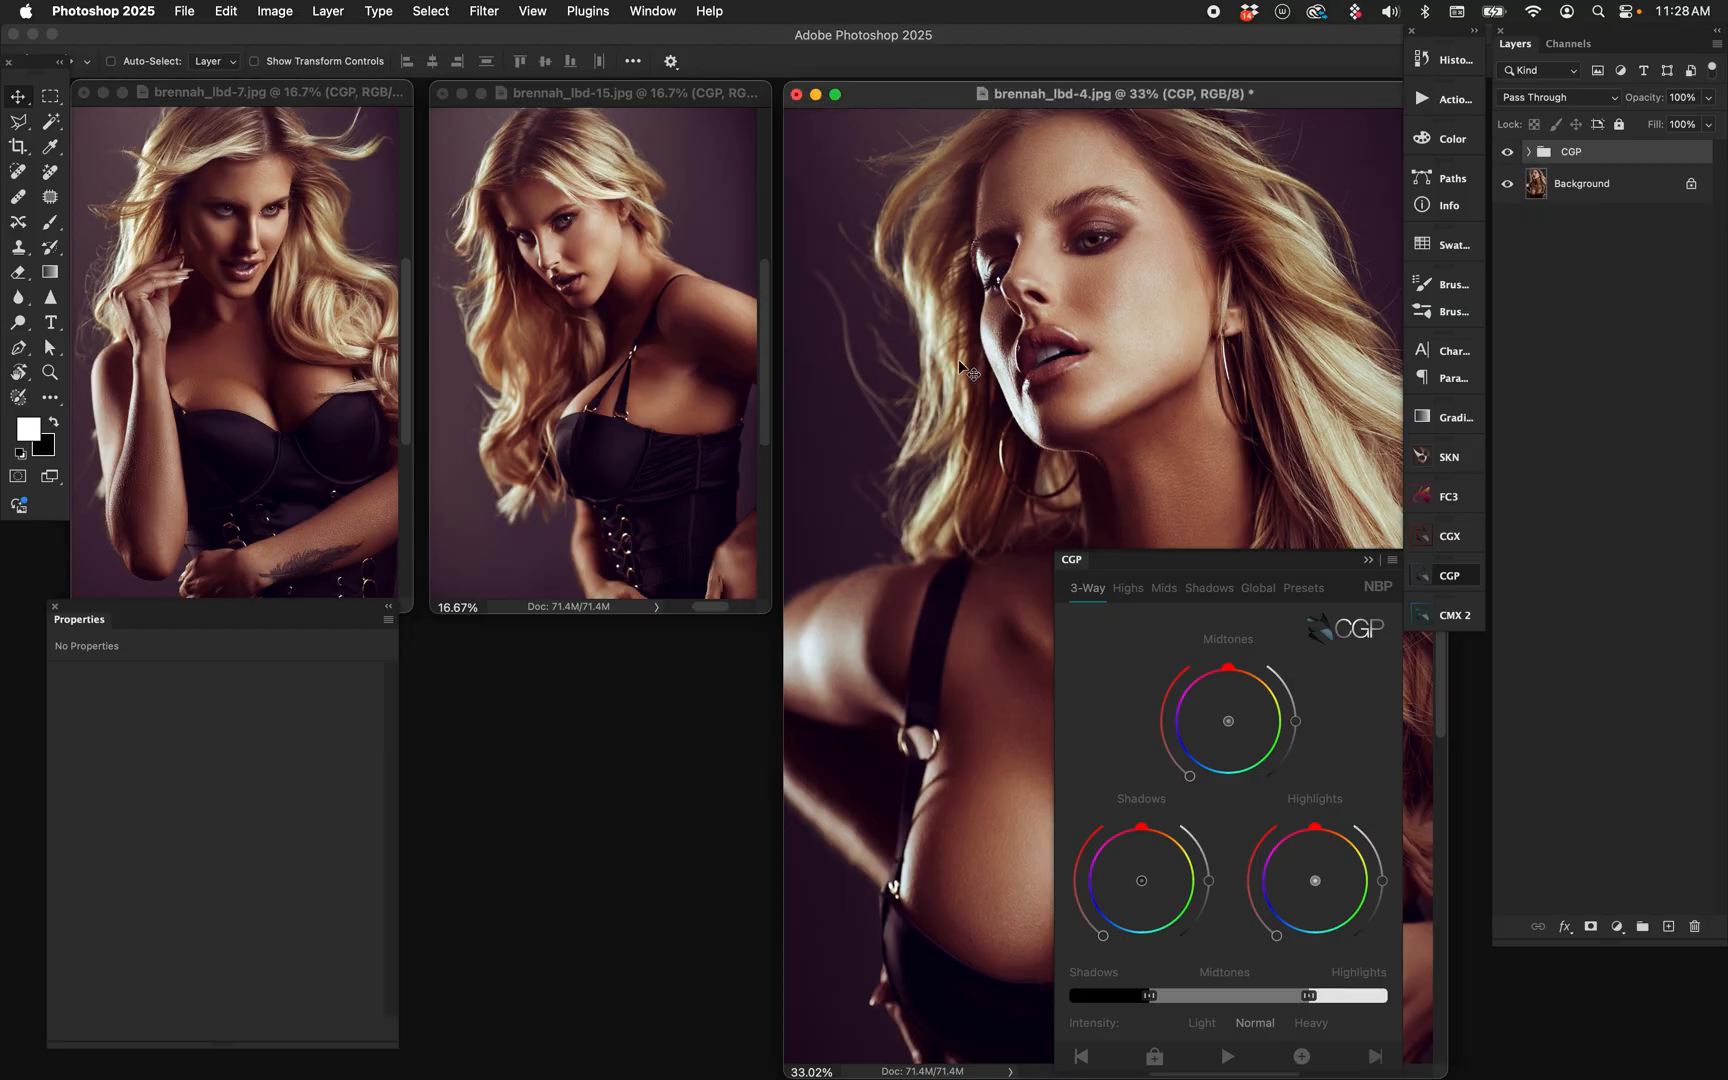
mouse_move(938, 103)
mouse_down()
mouse_move(771, 118)
mouse_move(936, 98)
mouse_up()
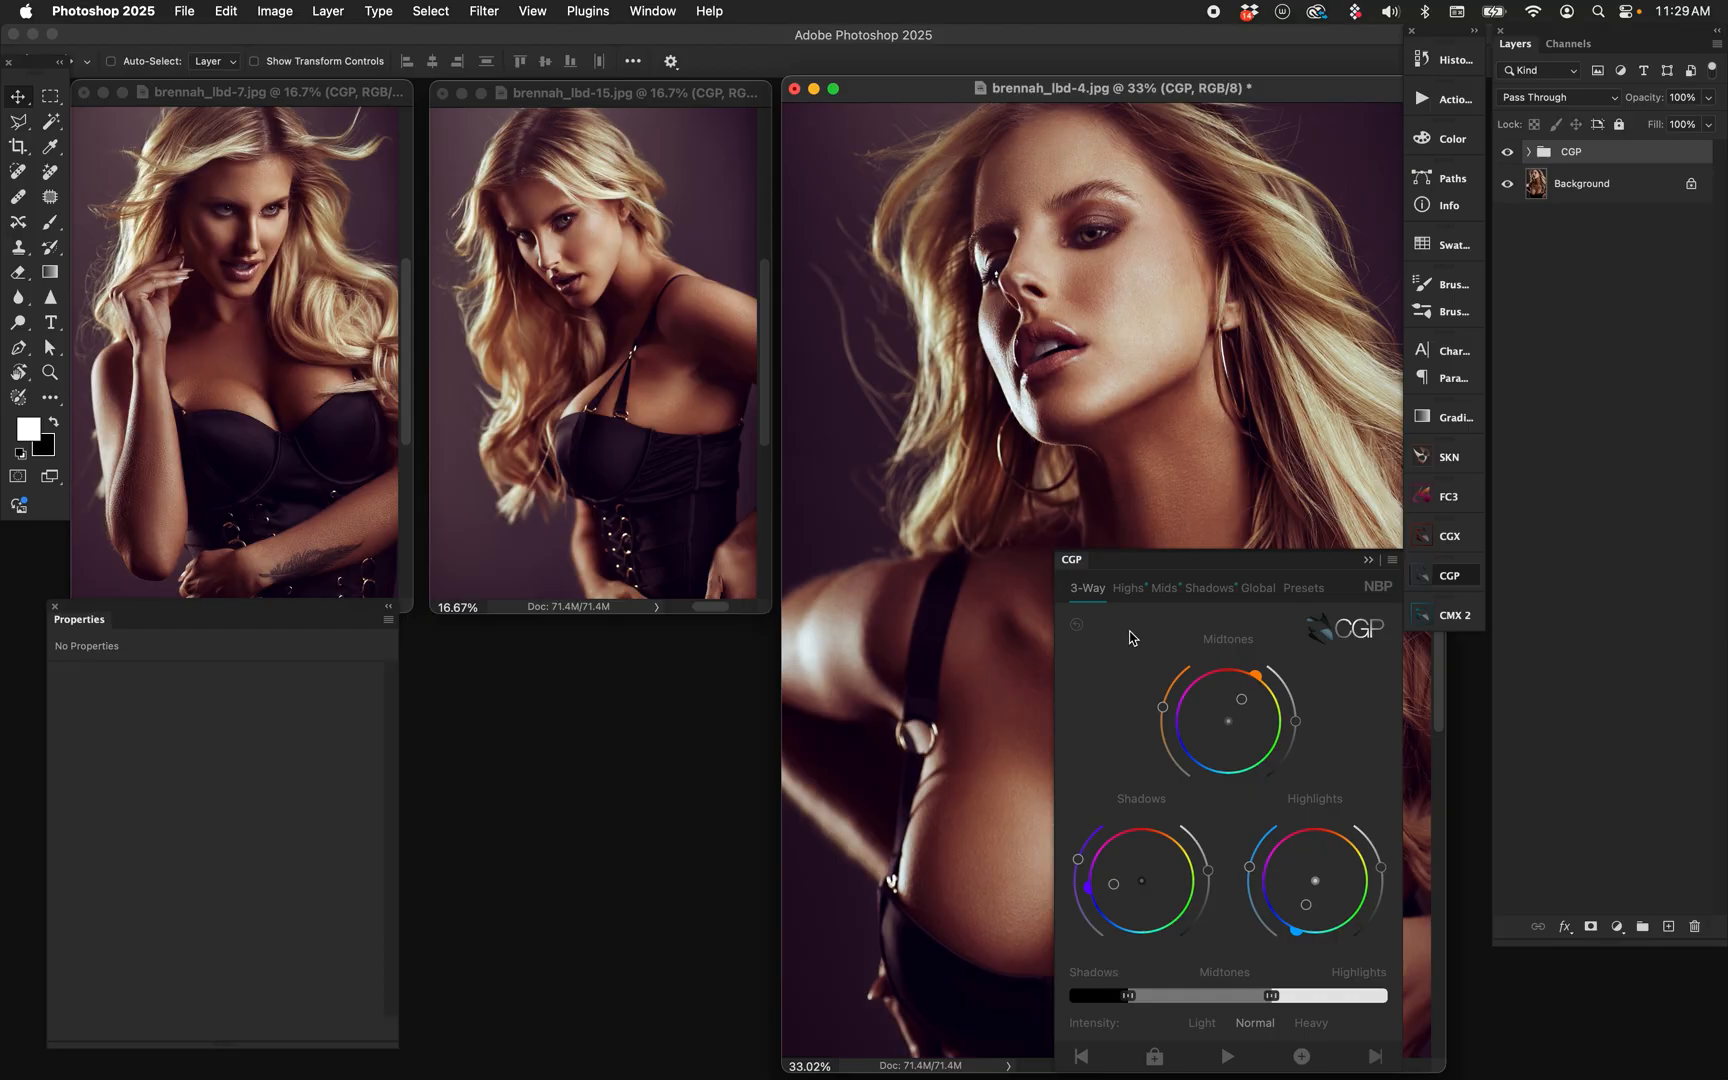
drag(933, 96, 621, 103)
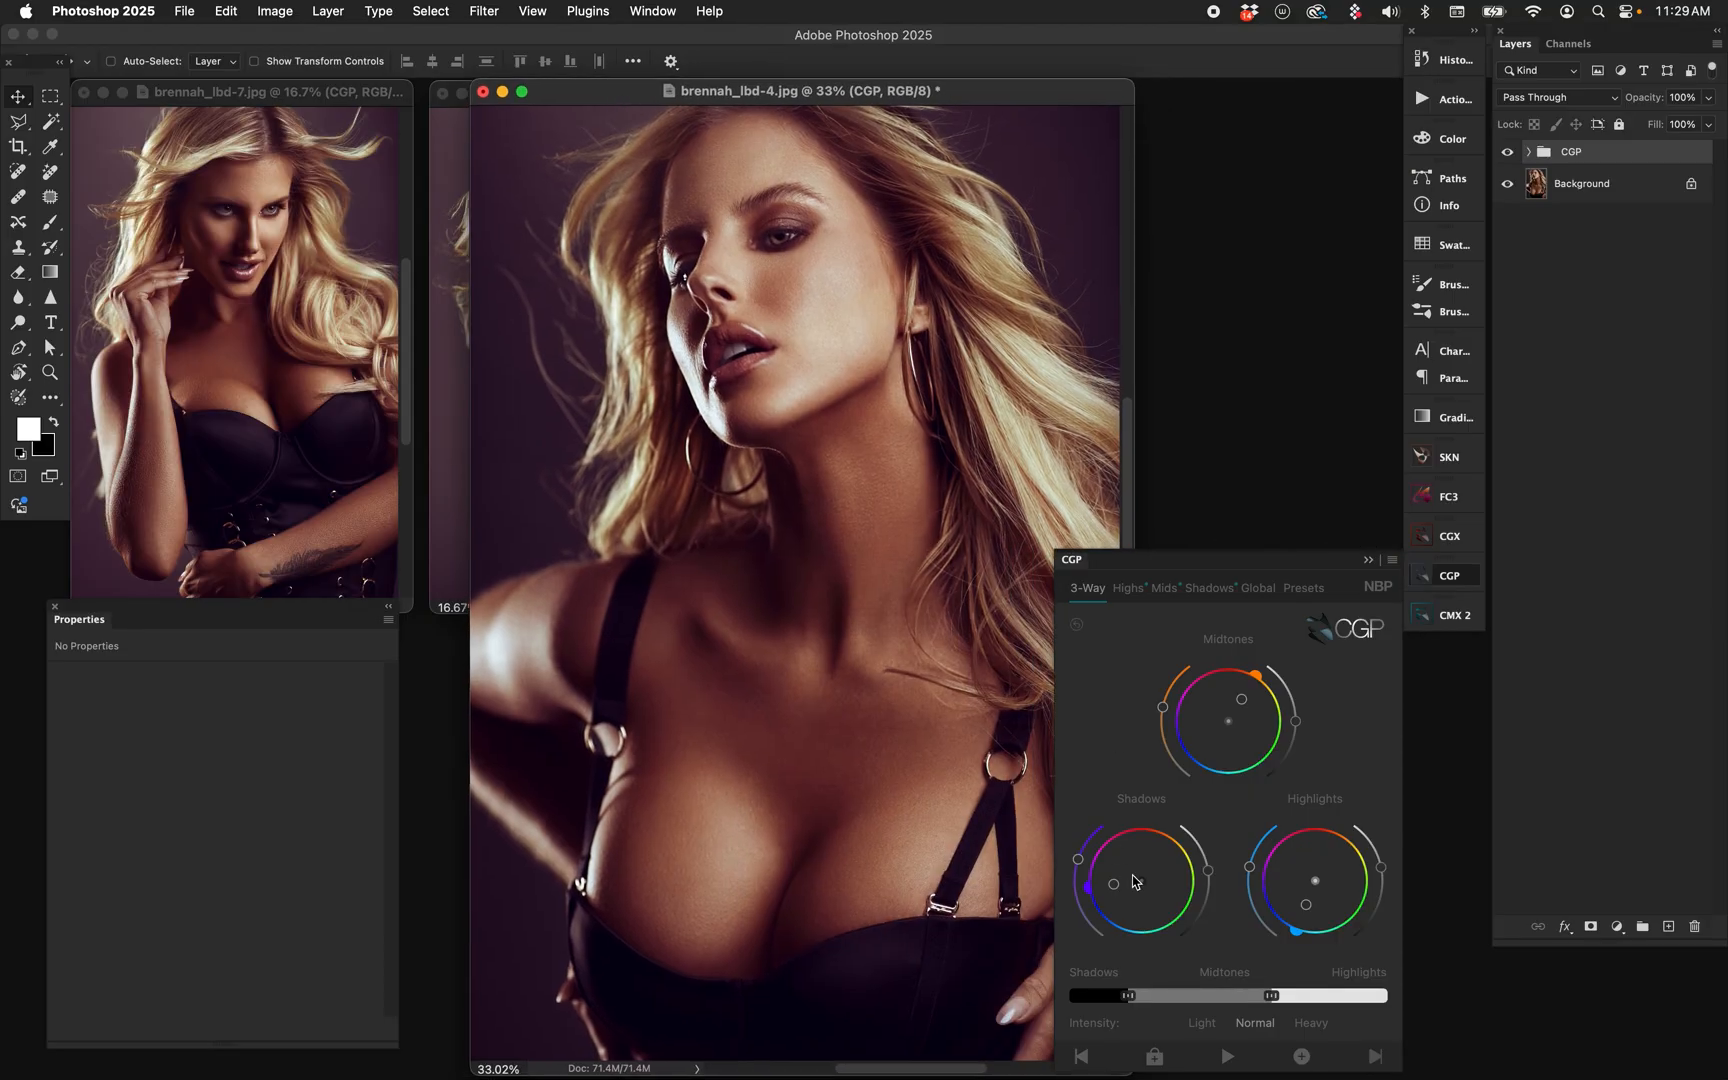
click(1082, 1057)
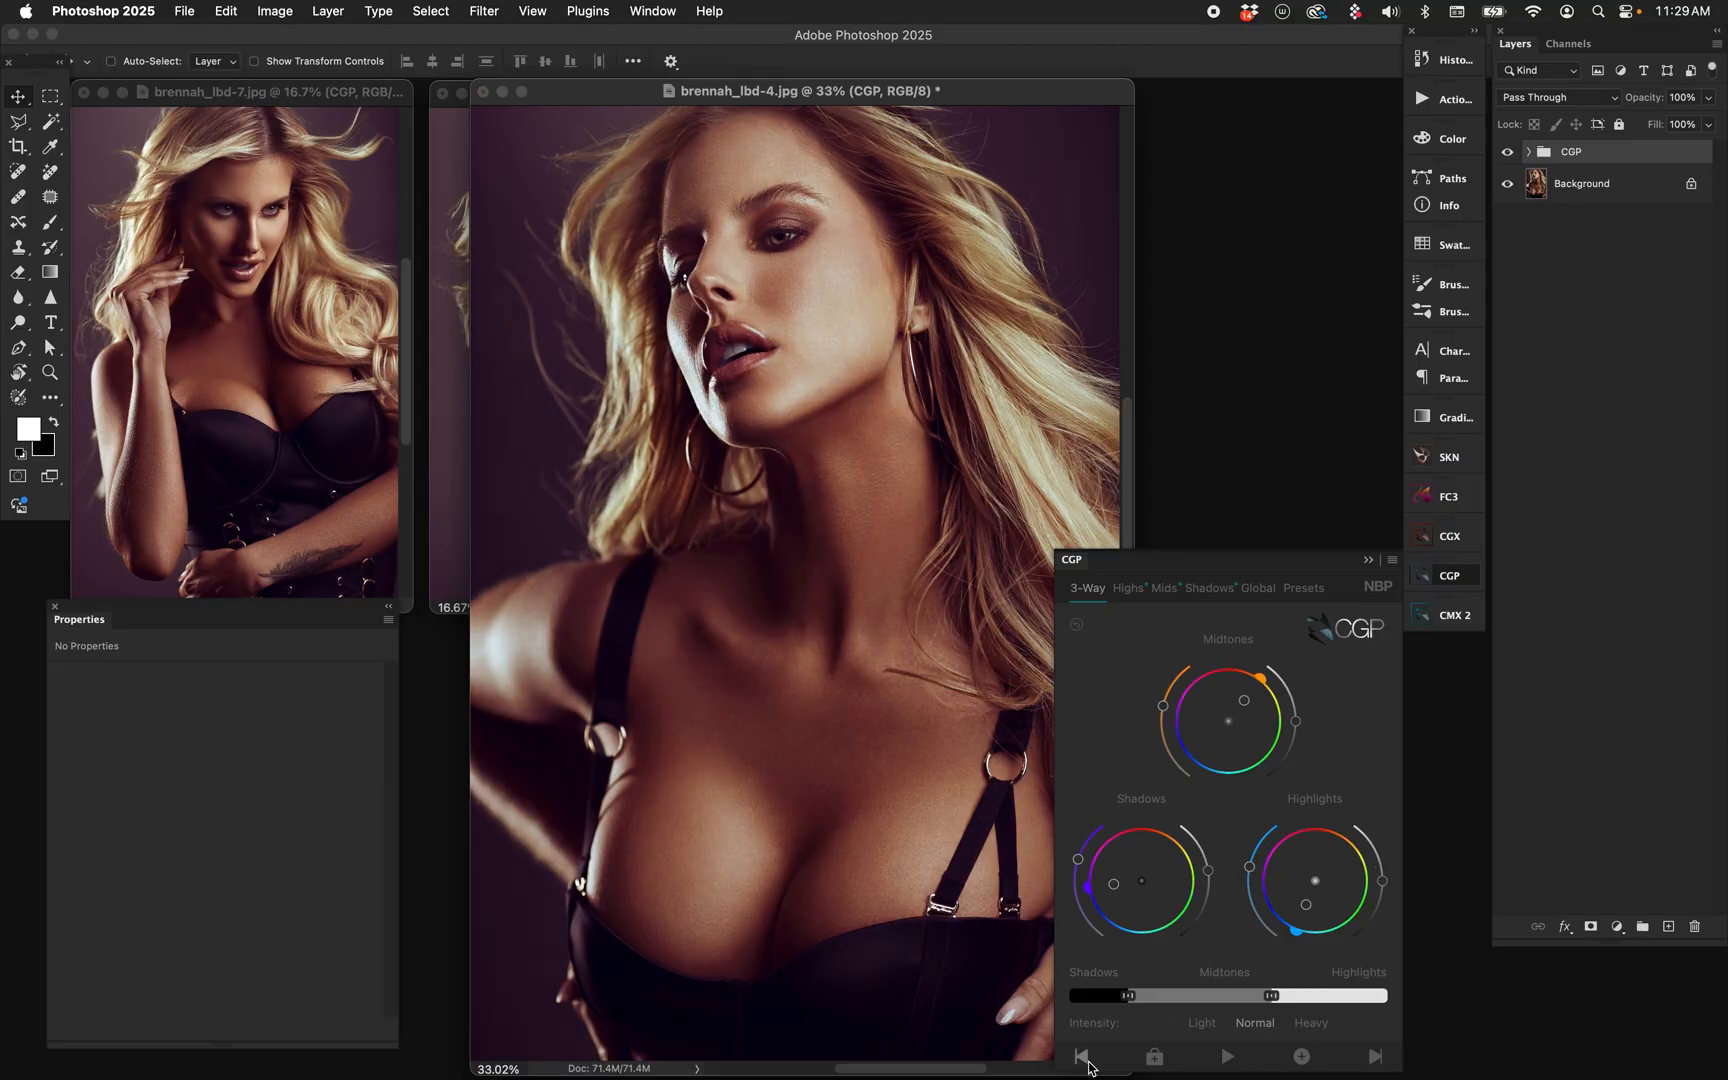
click(1086, 1064)
click(1086, 1064)
click(1086, 1064)
click(1086, 1064)
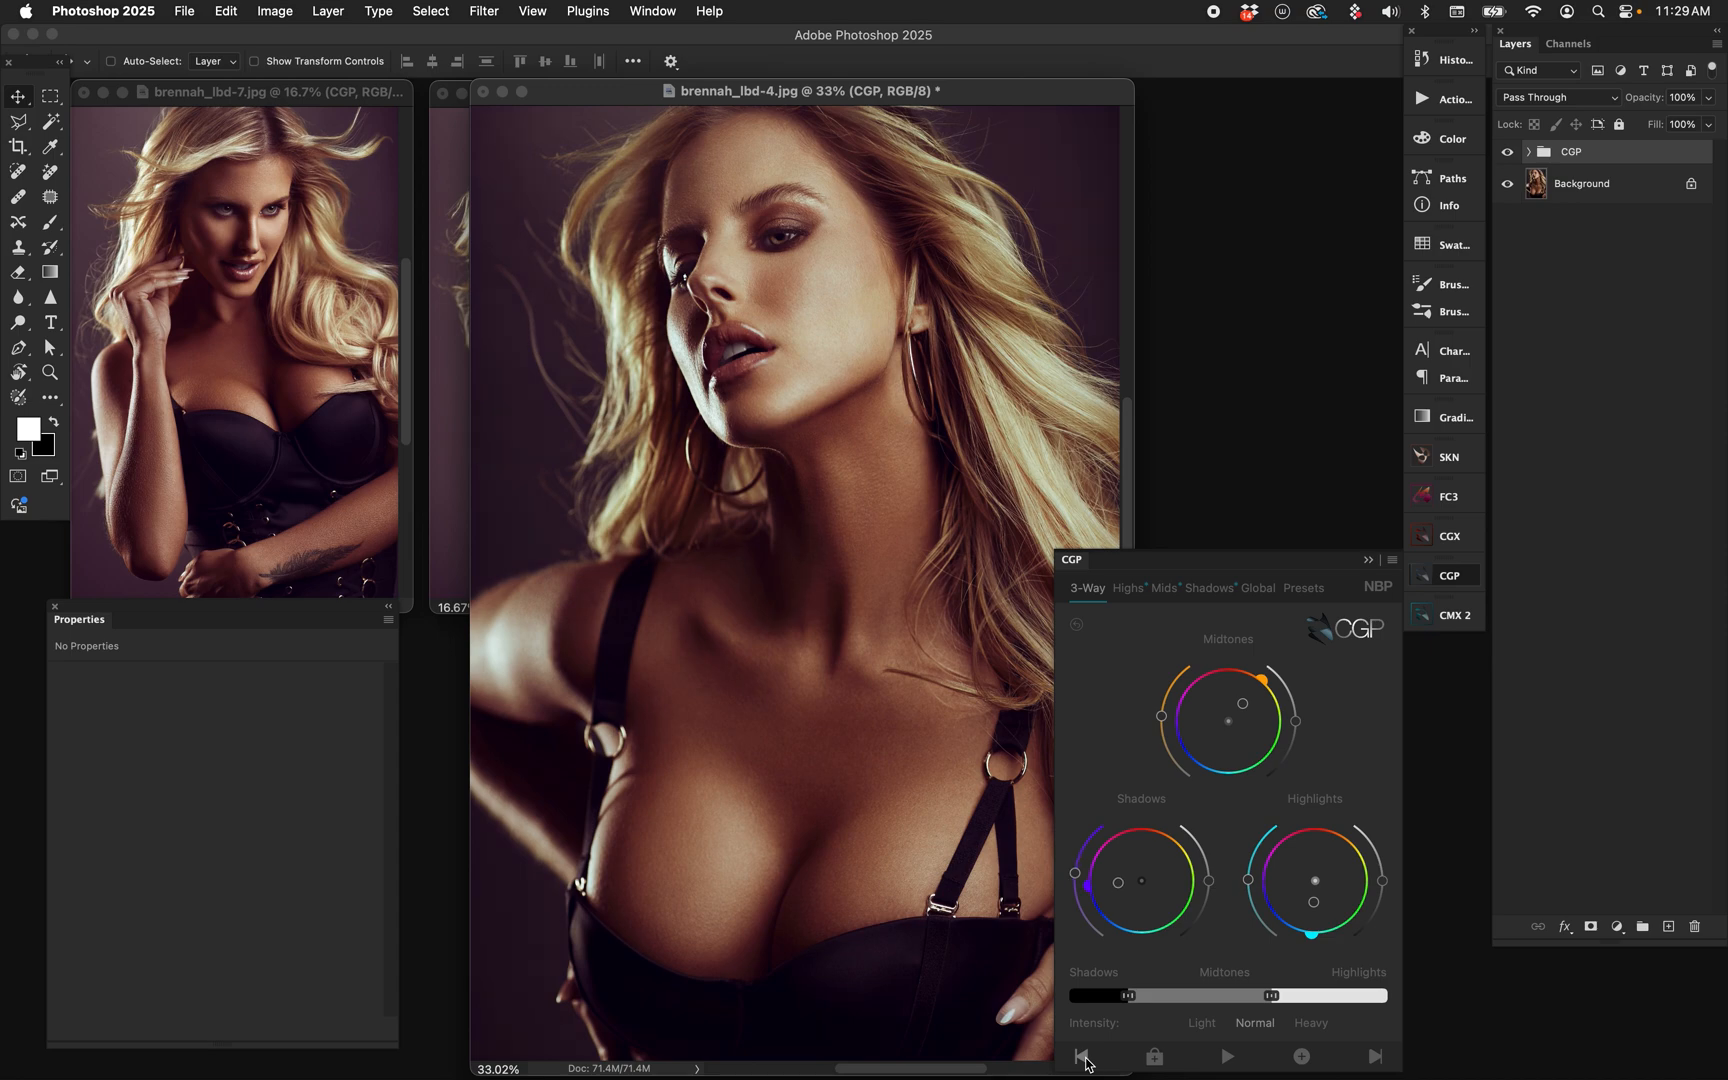
click(1086, 1064)
click(1086, 1064)
click(1086, 1064)
- Enlarge brennah_lbd-15.jpg and step it back through previous colour grades to one with magenta shadows and yellow midtones
drag(570, 91, 1043, 90)
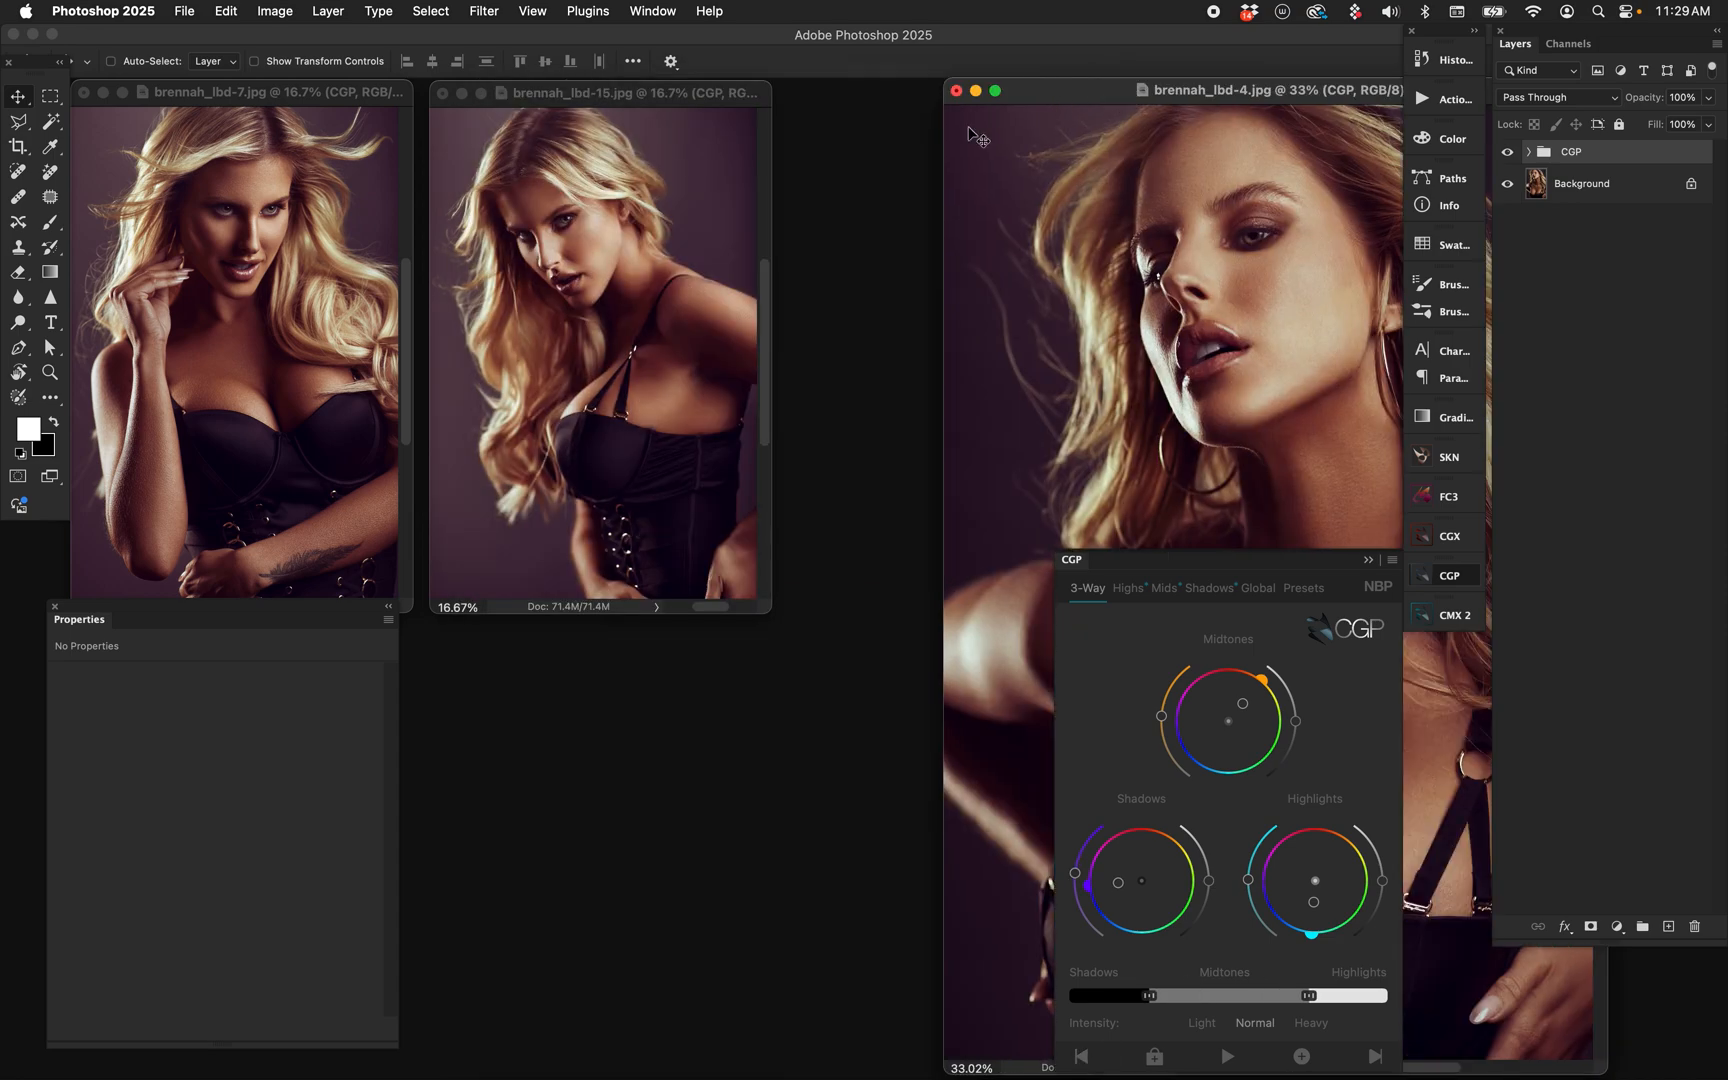
click(610, 172)
key(super+equal)
key(super+equal)
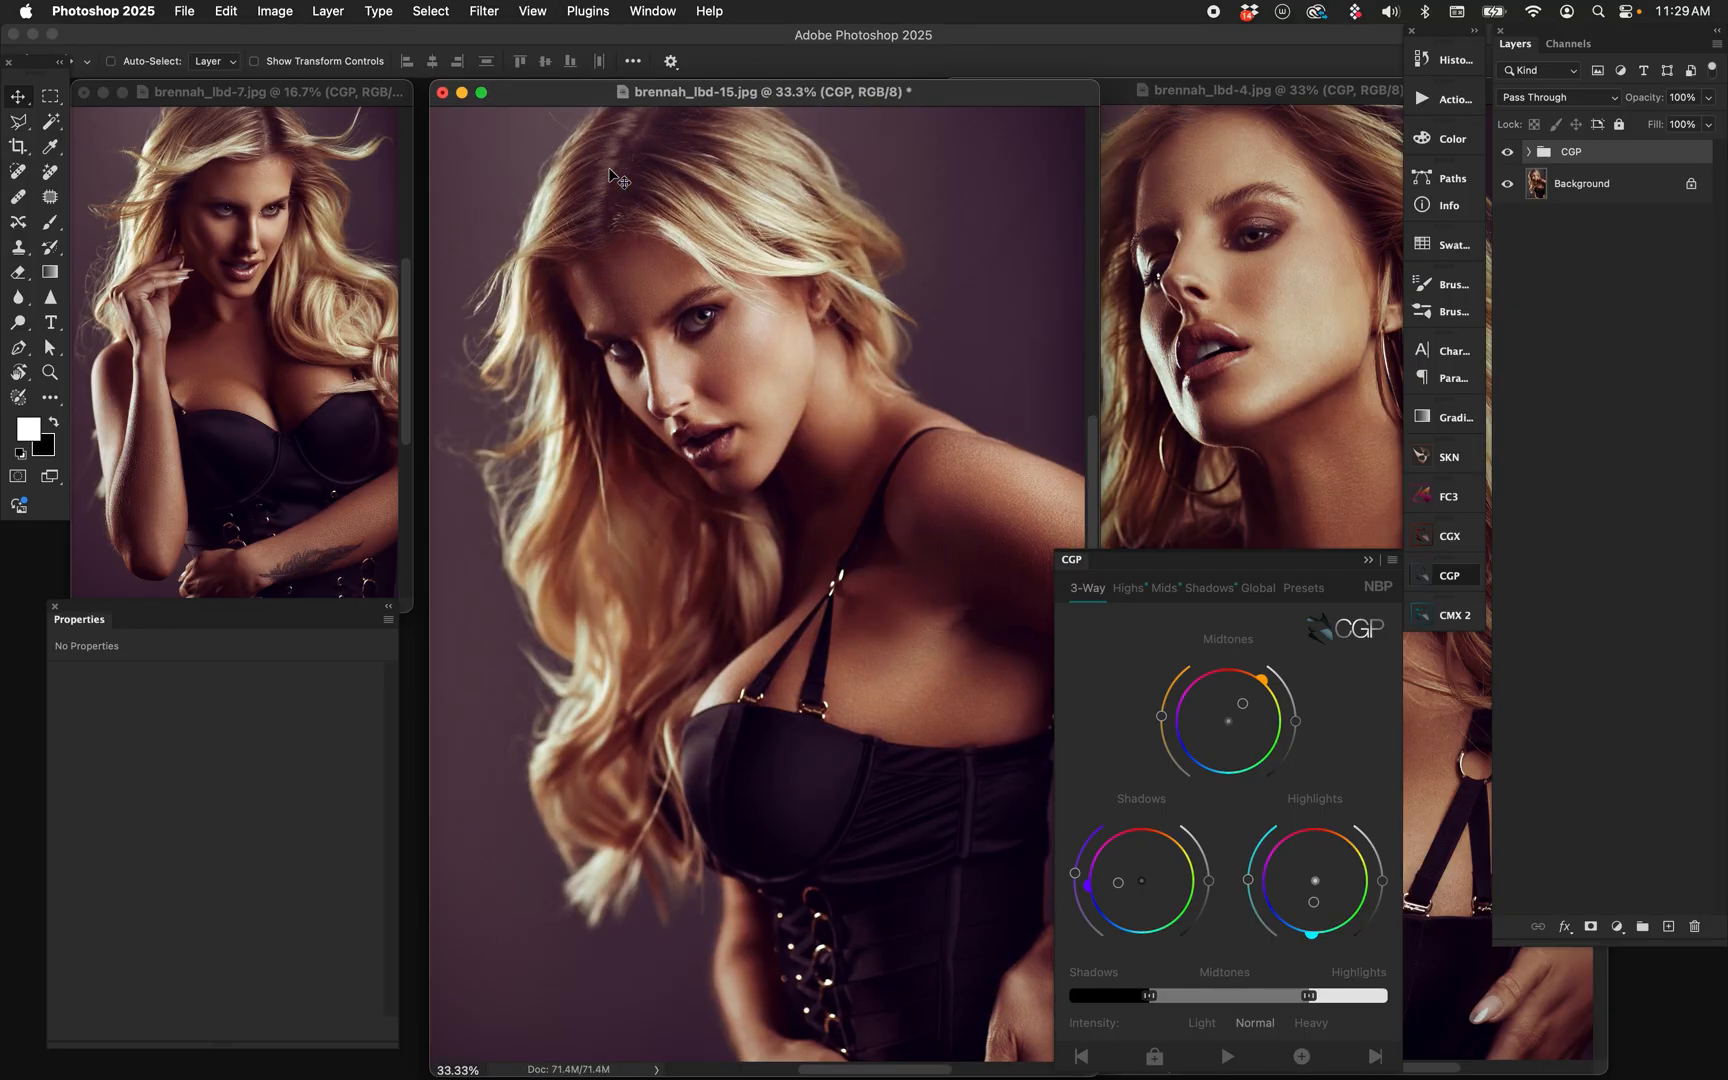
click(1081, 1060)
click(1081, 1060)
click(1081, 1060)
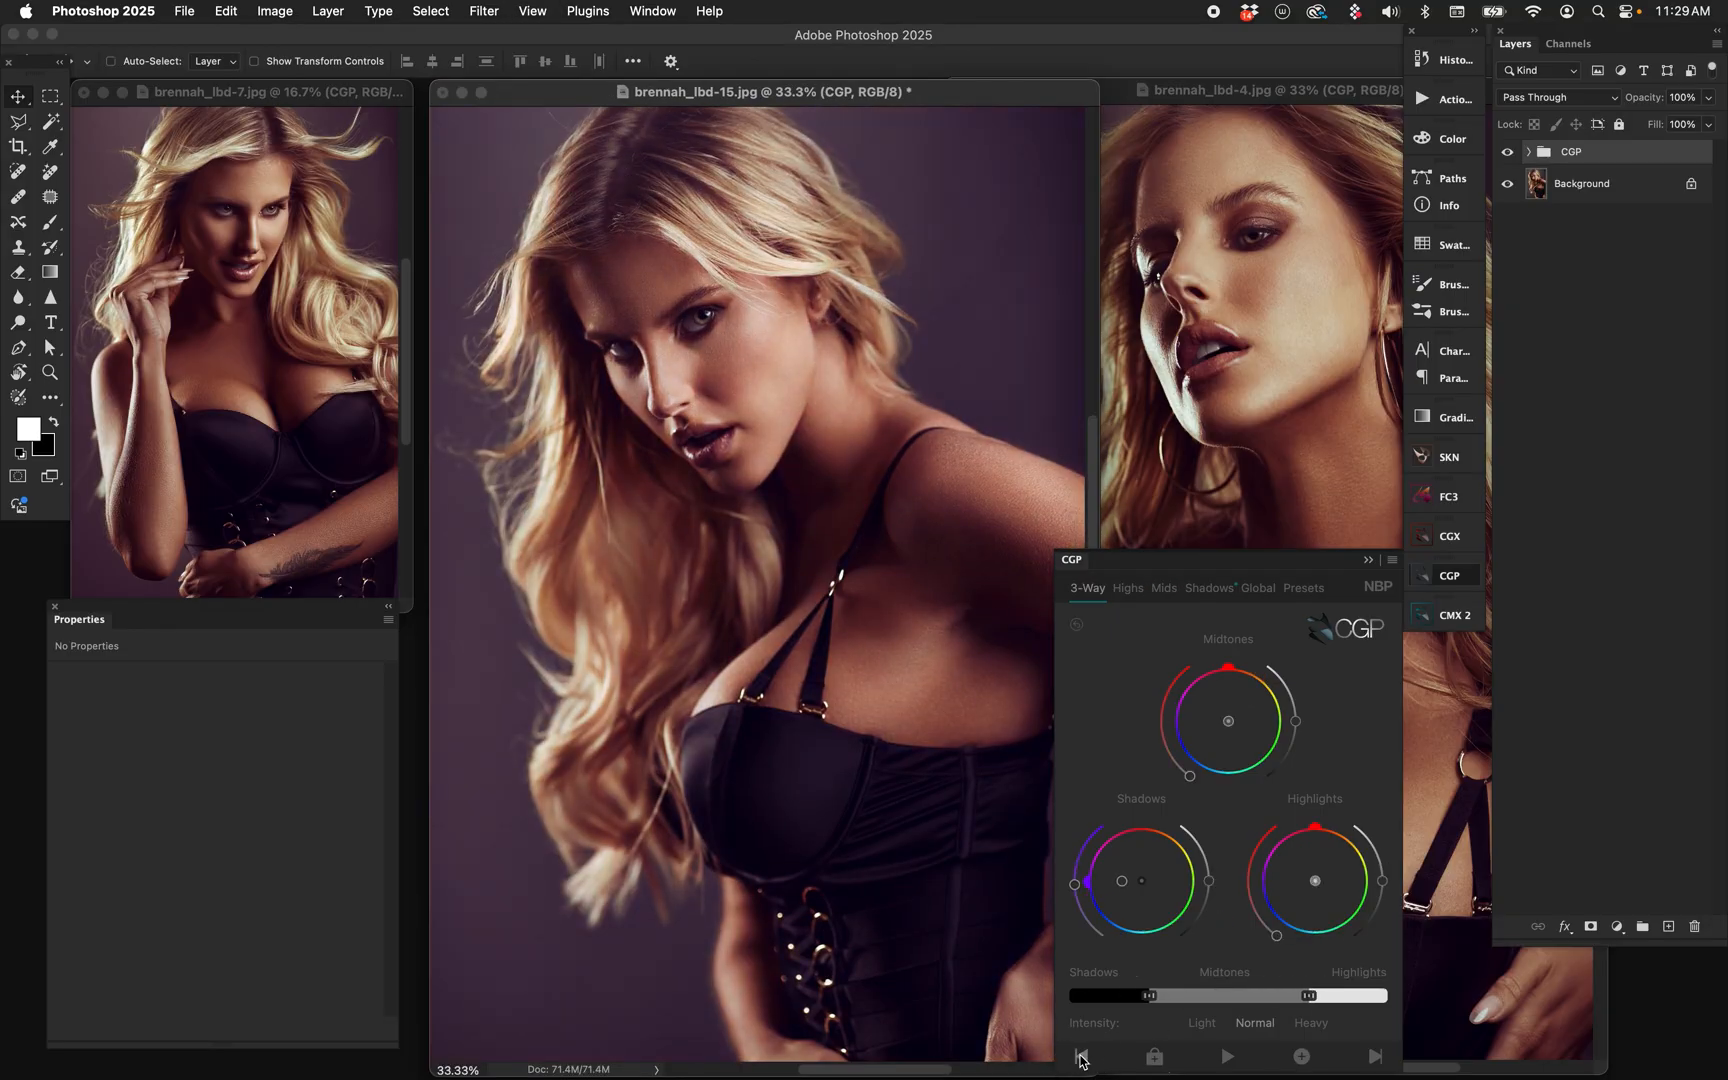
click(1081, 1060)
click(1081, 1060)
click(1081, 1060)
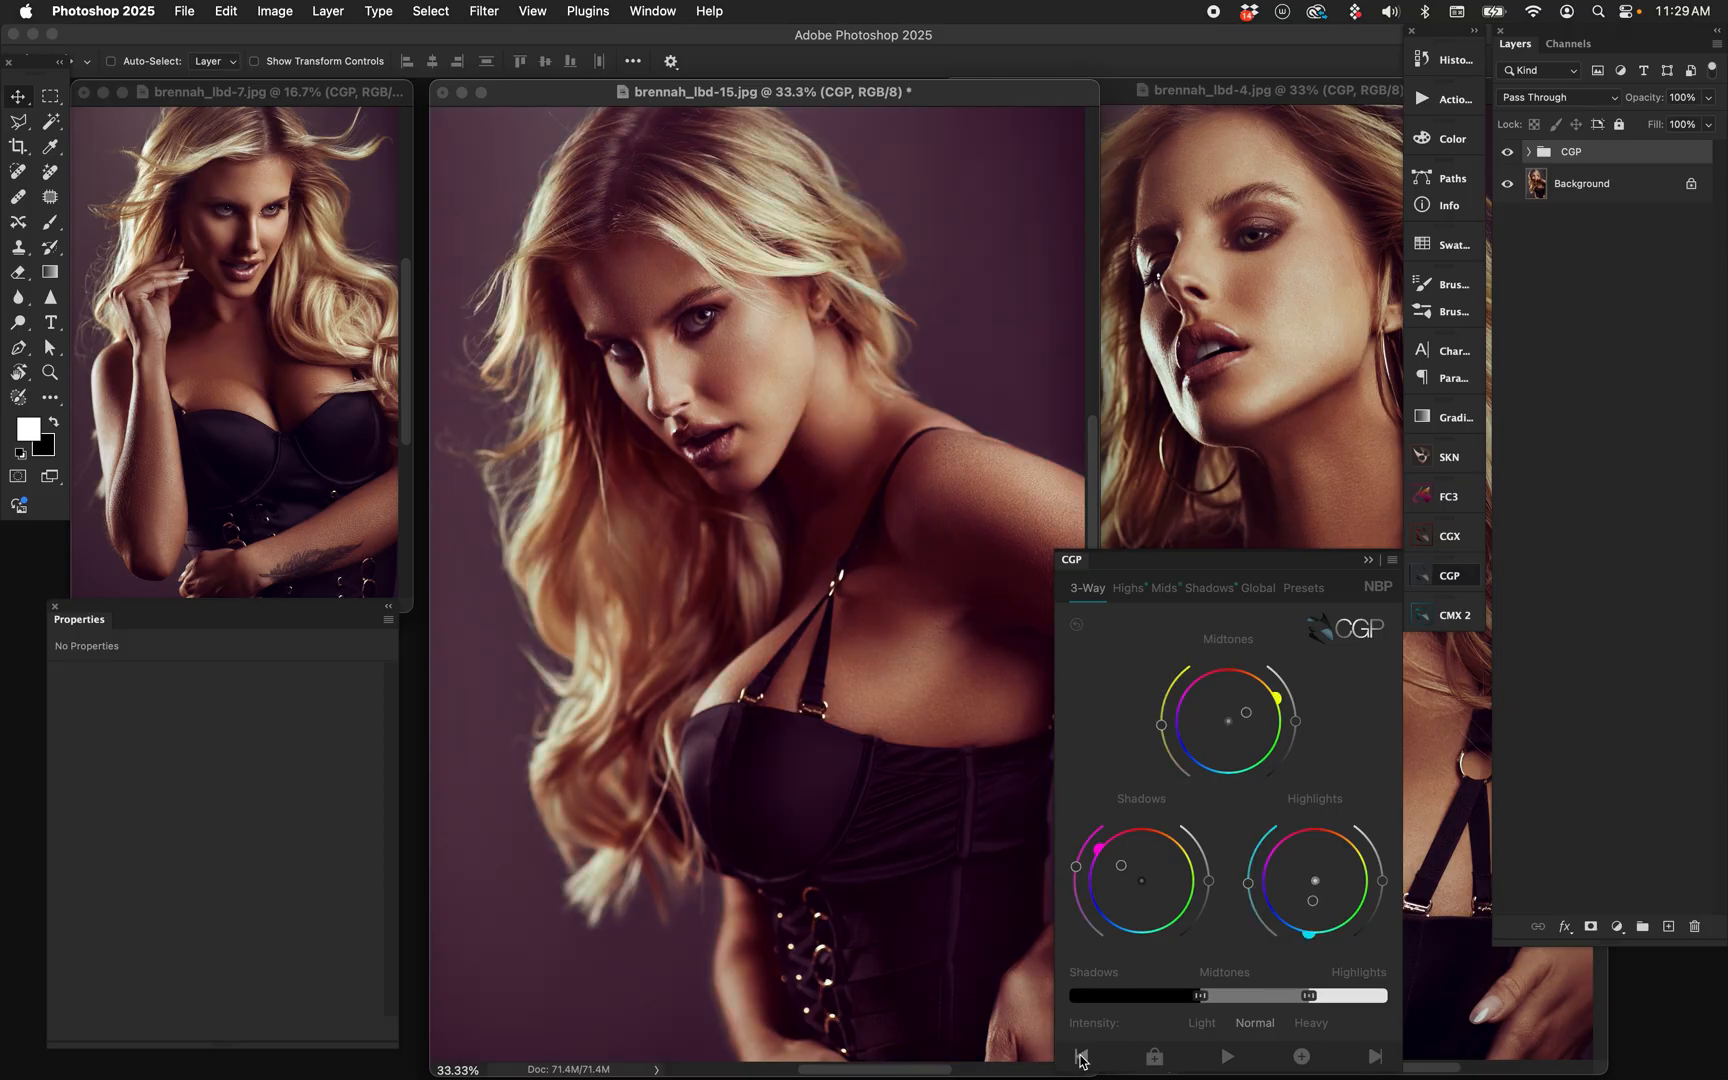
click(1081, 1060)
key(super+minus)
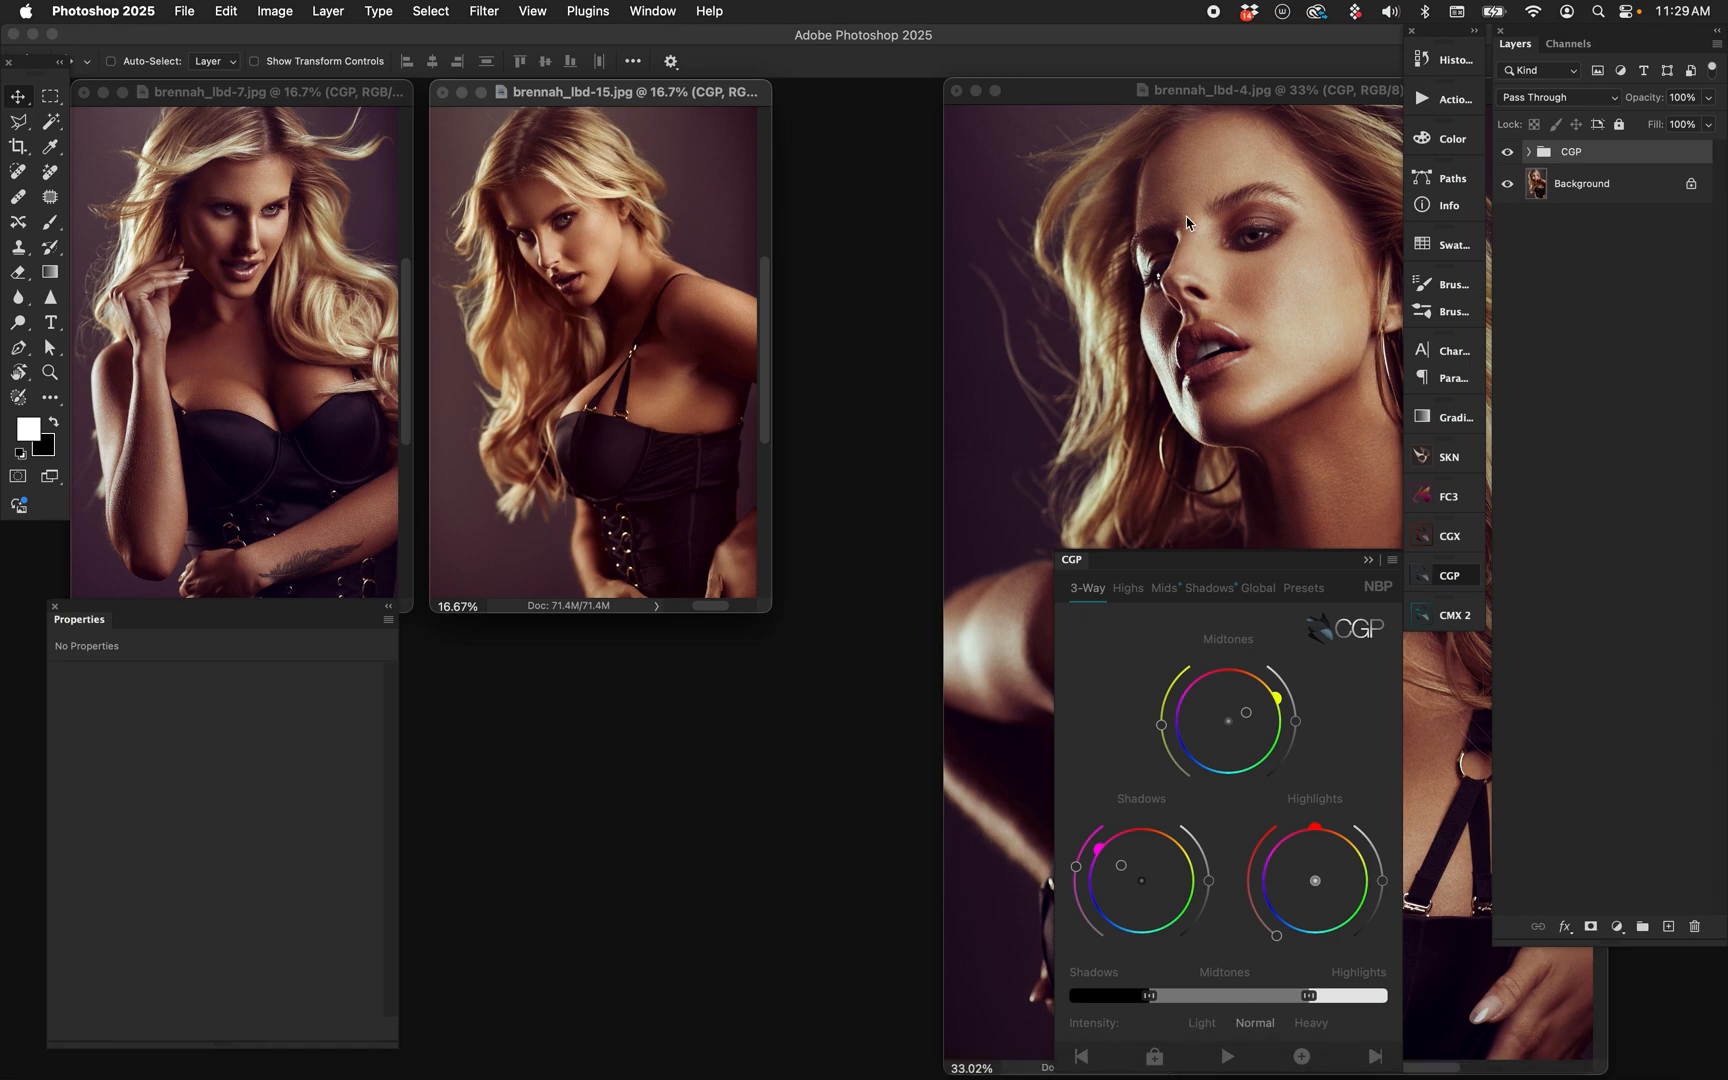
- With brennah_lbd-4.jpg active, browse the CGP preset groups, including Casts and Creative, and return to the 3-Way wheels
drag(1067, 103, 917, 107)
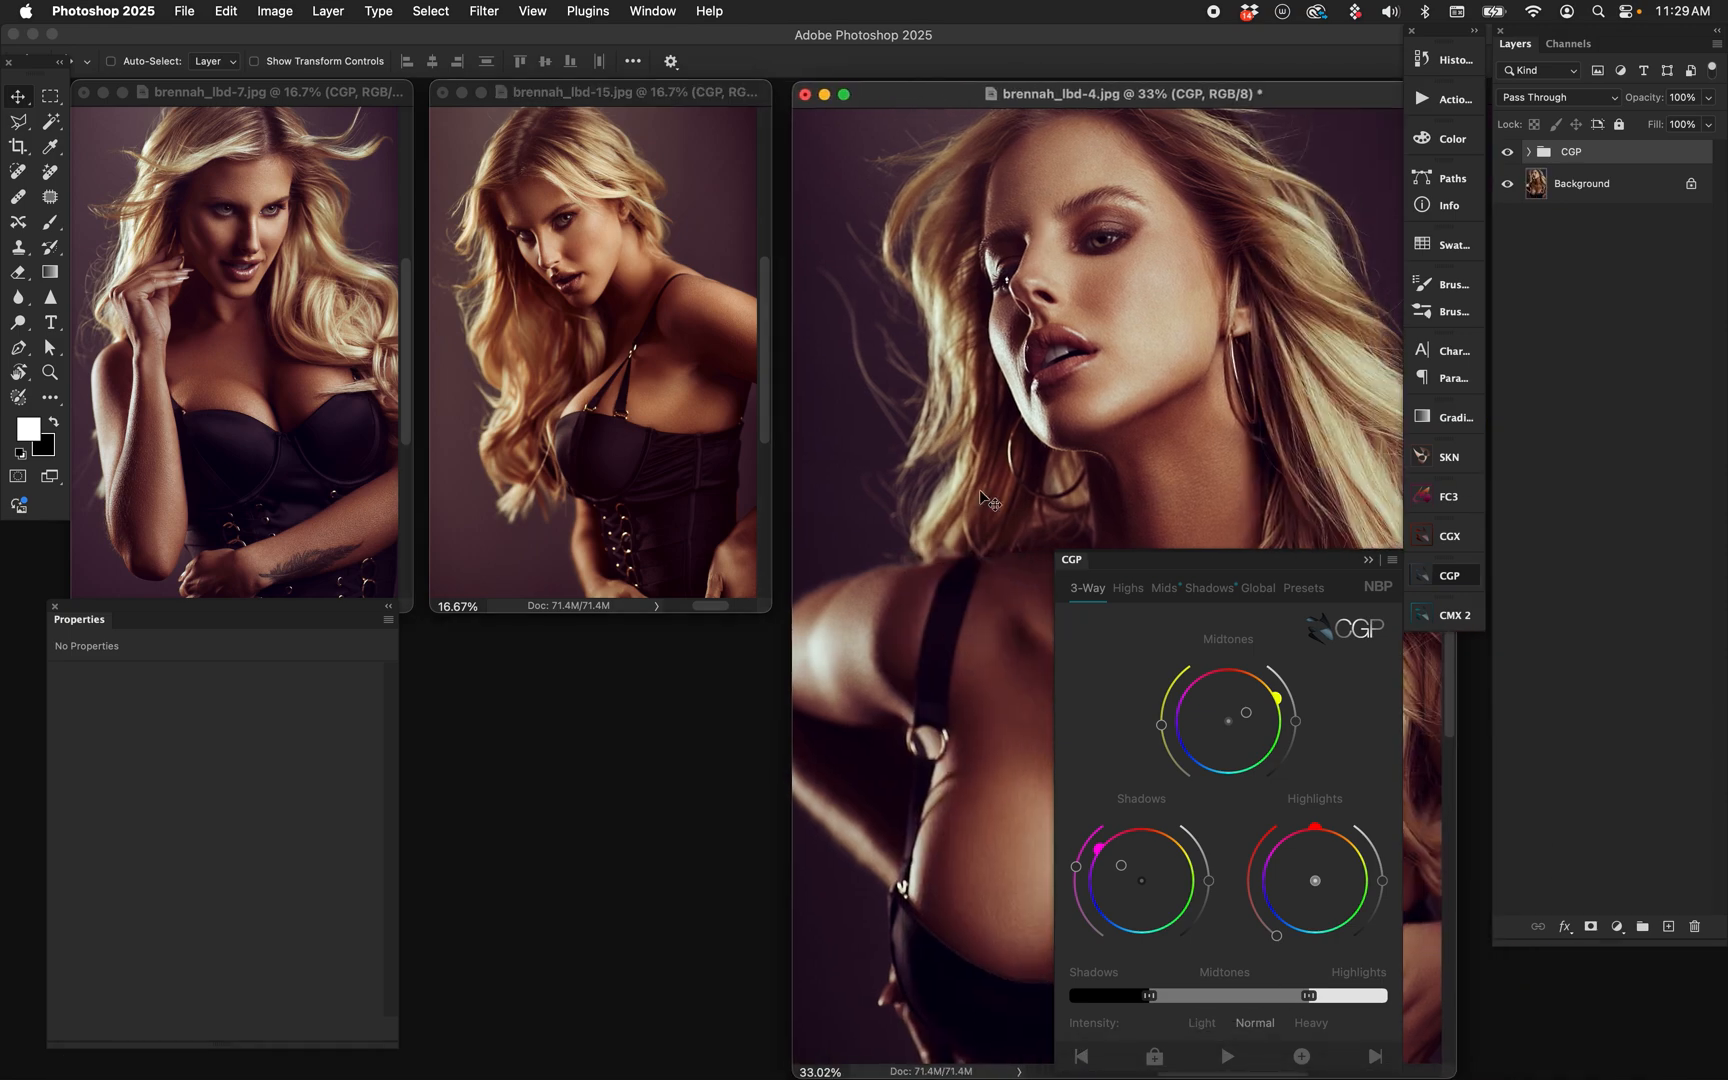
click(1302, 590)
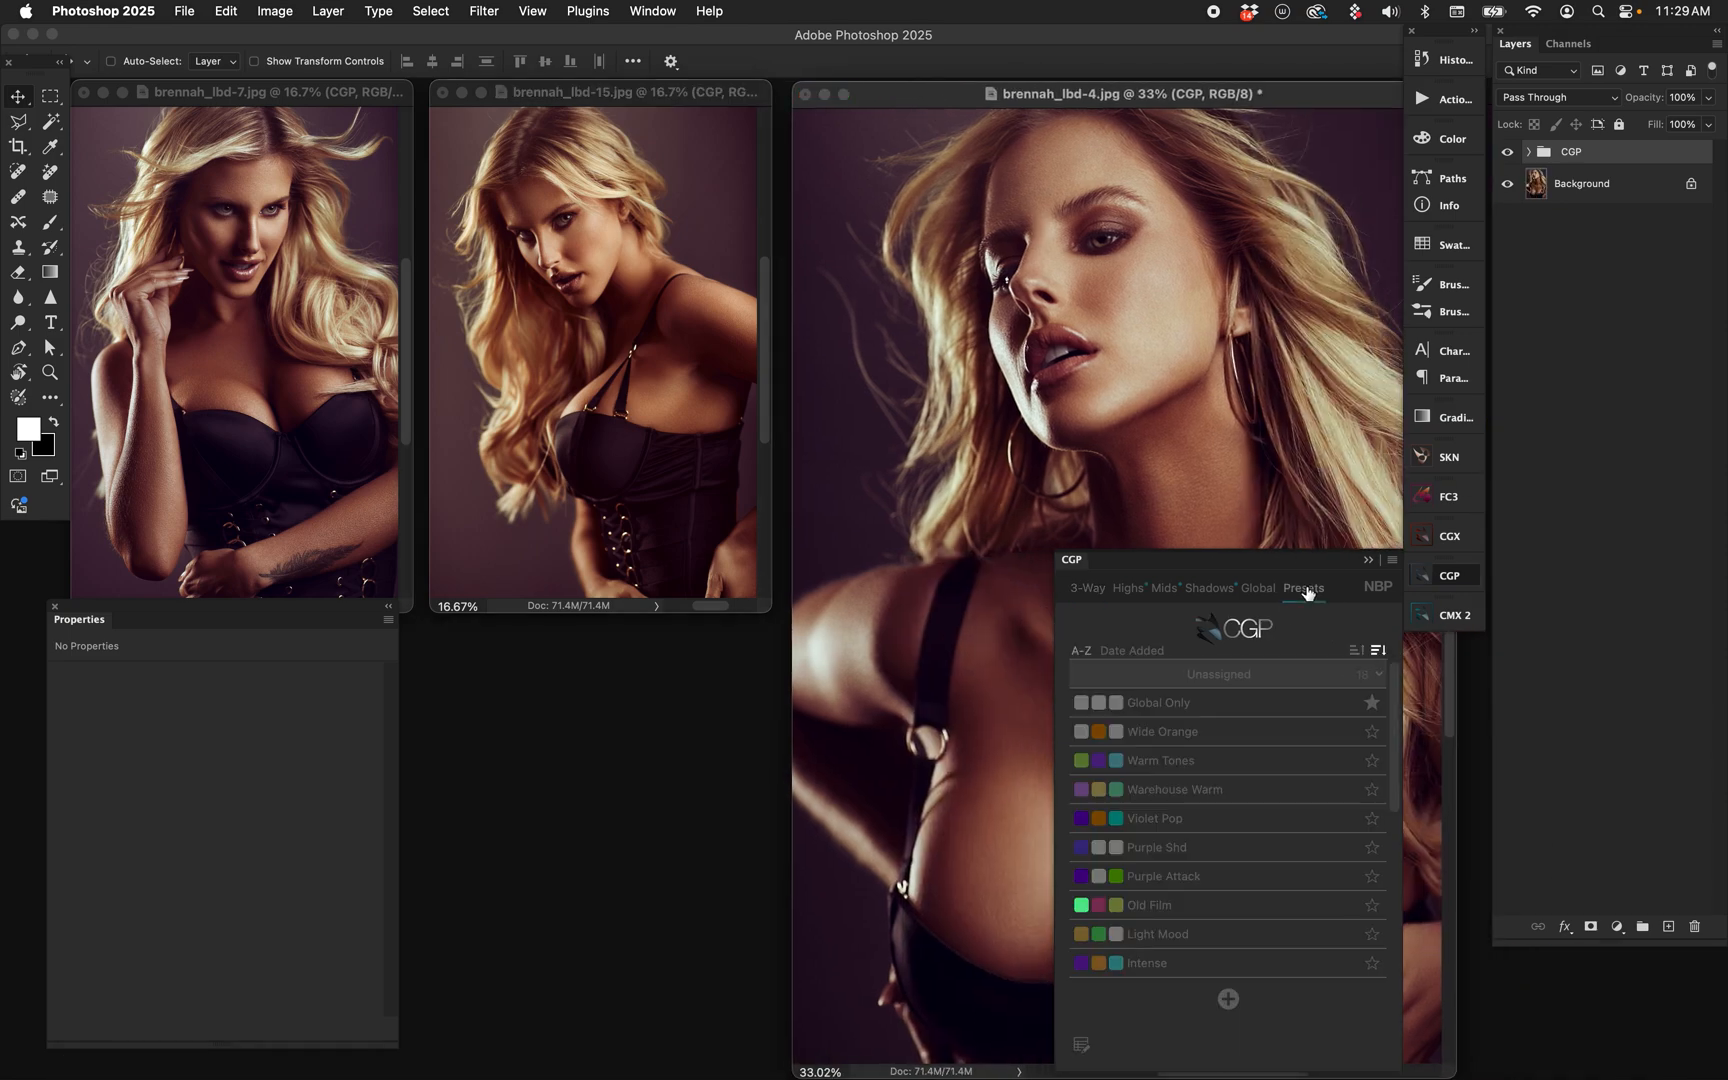
scroll(1250, 818, down, 5)
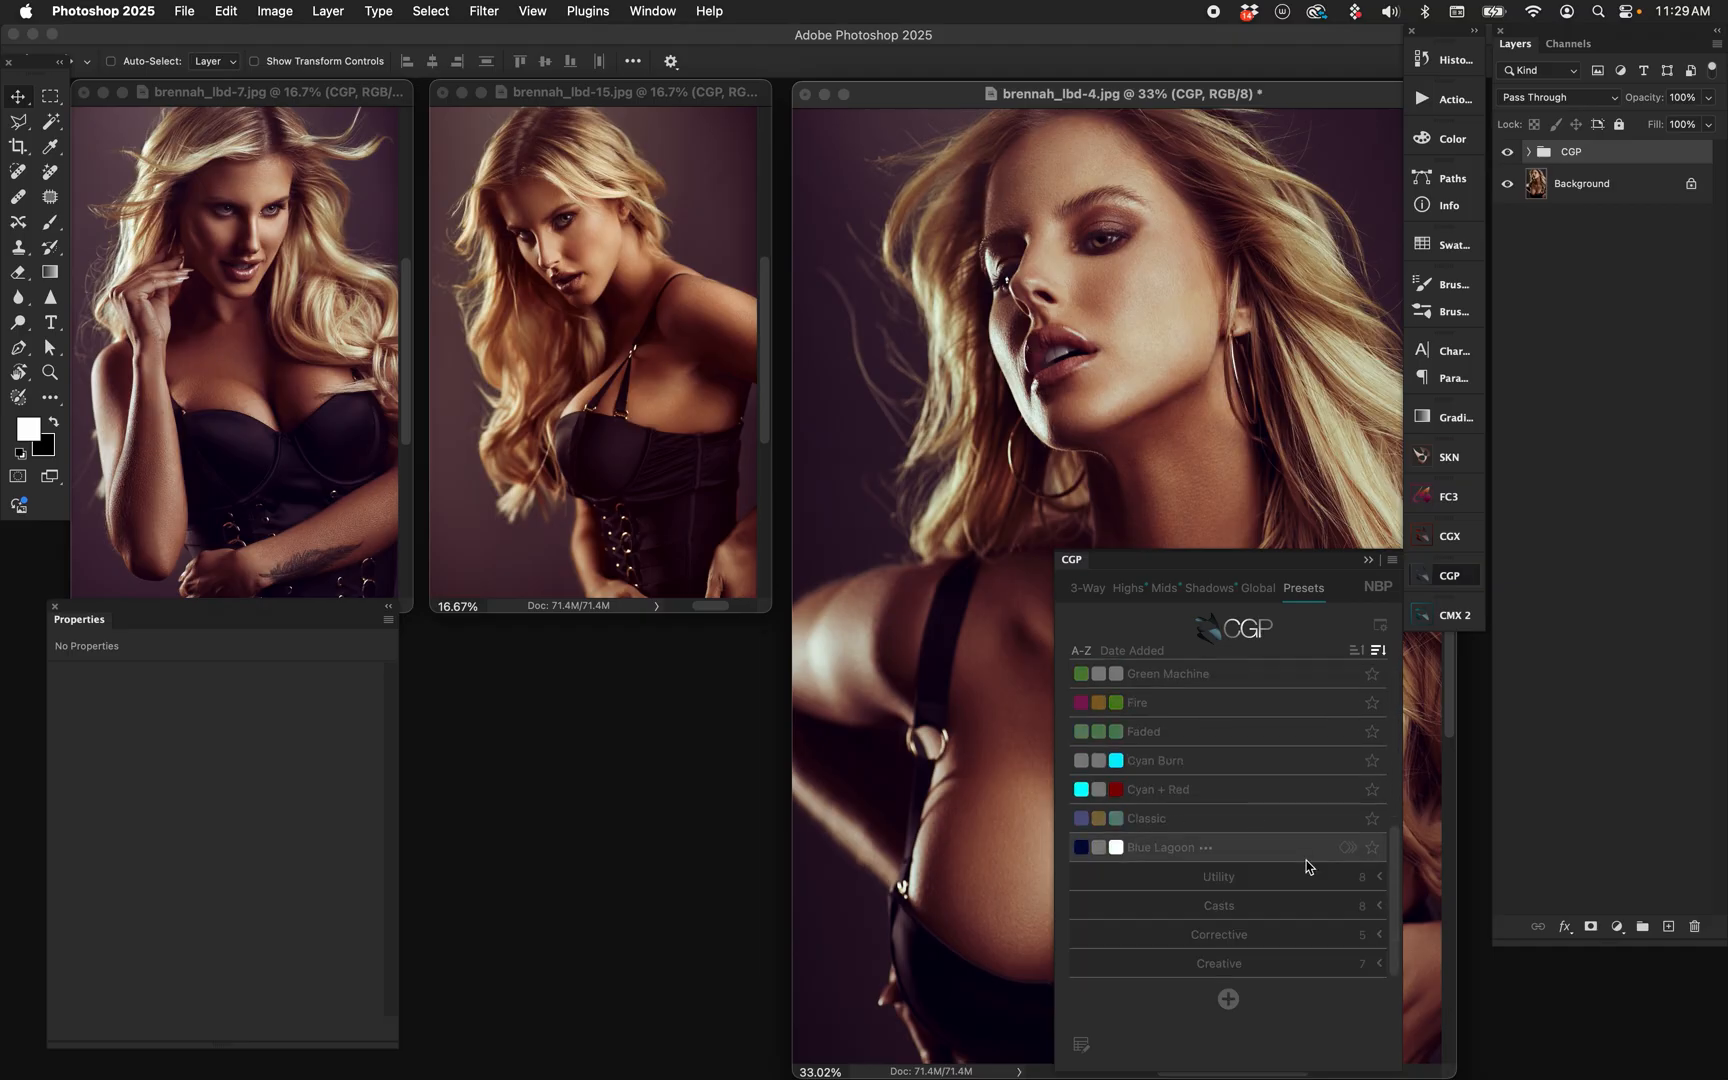
click(1311, 905)
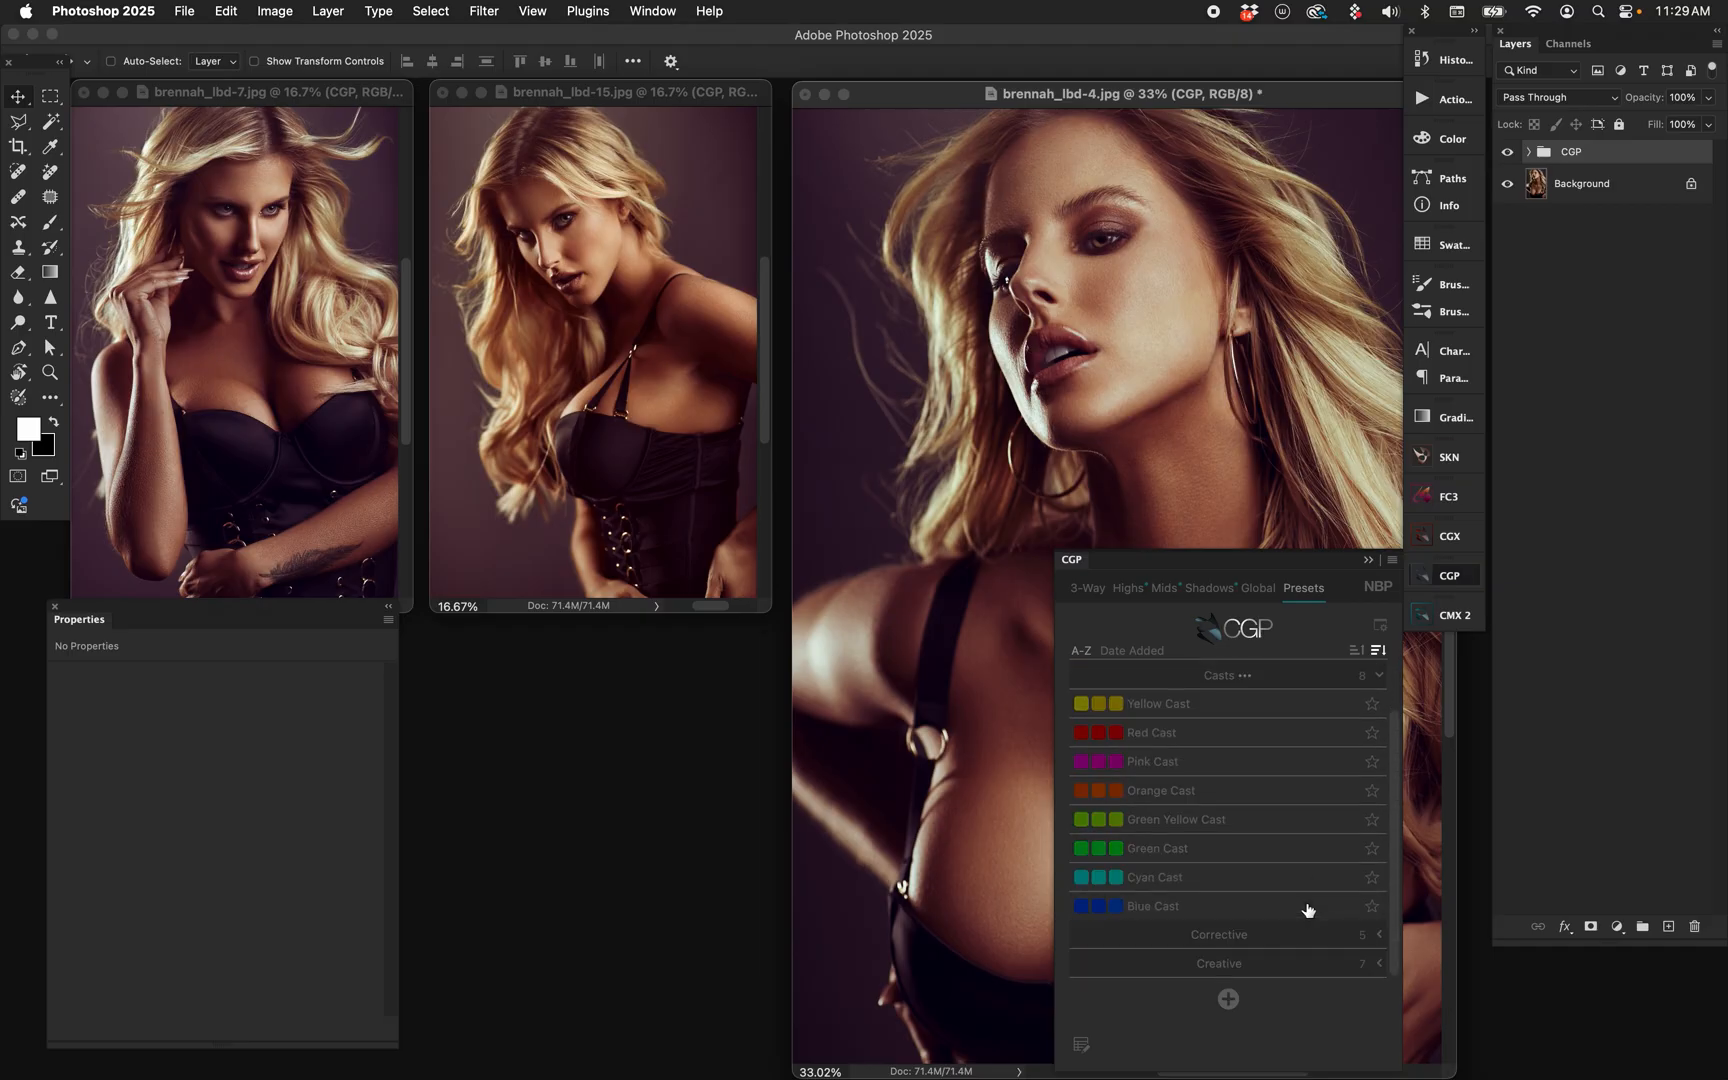
click(1301, 945)
click(1302, 936)
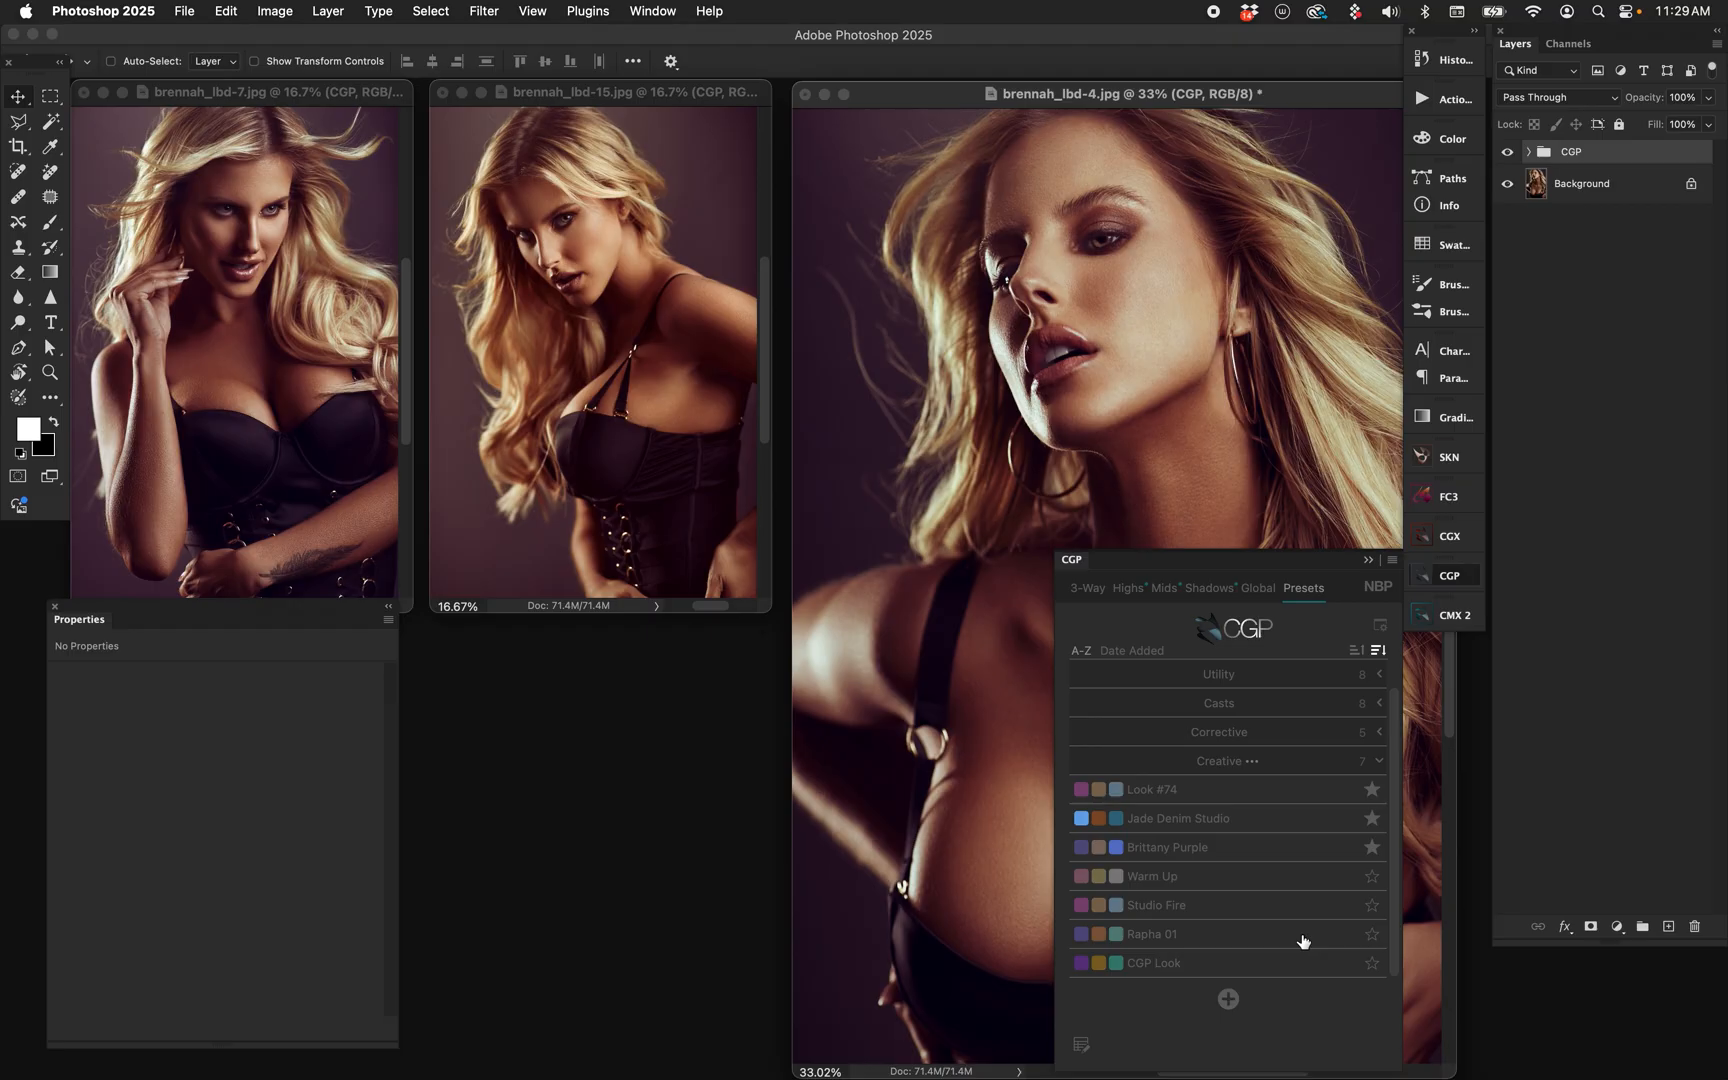
click(1088, 592)
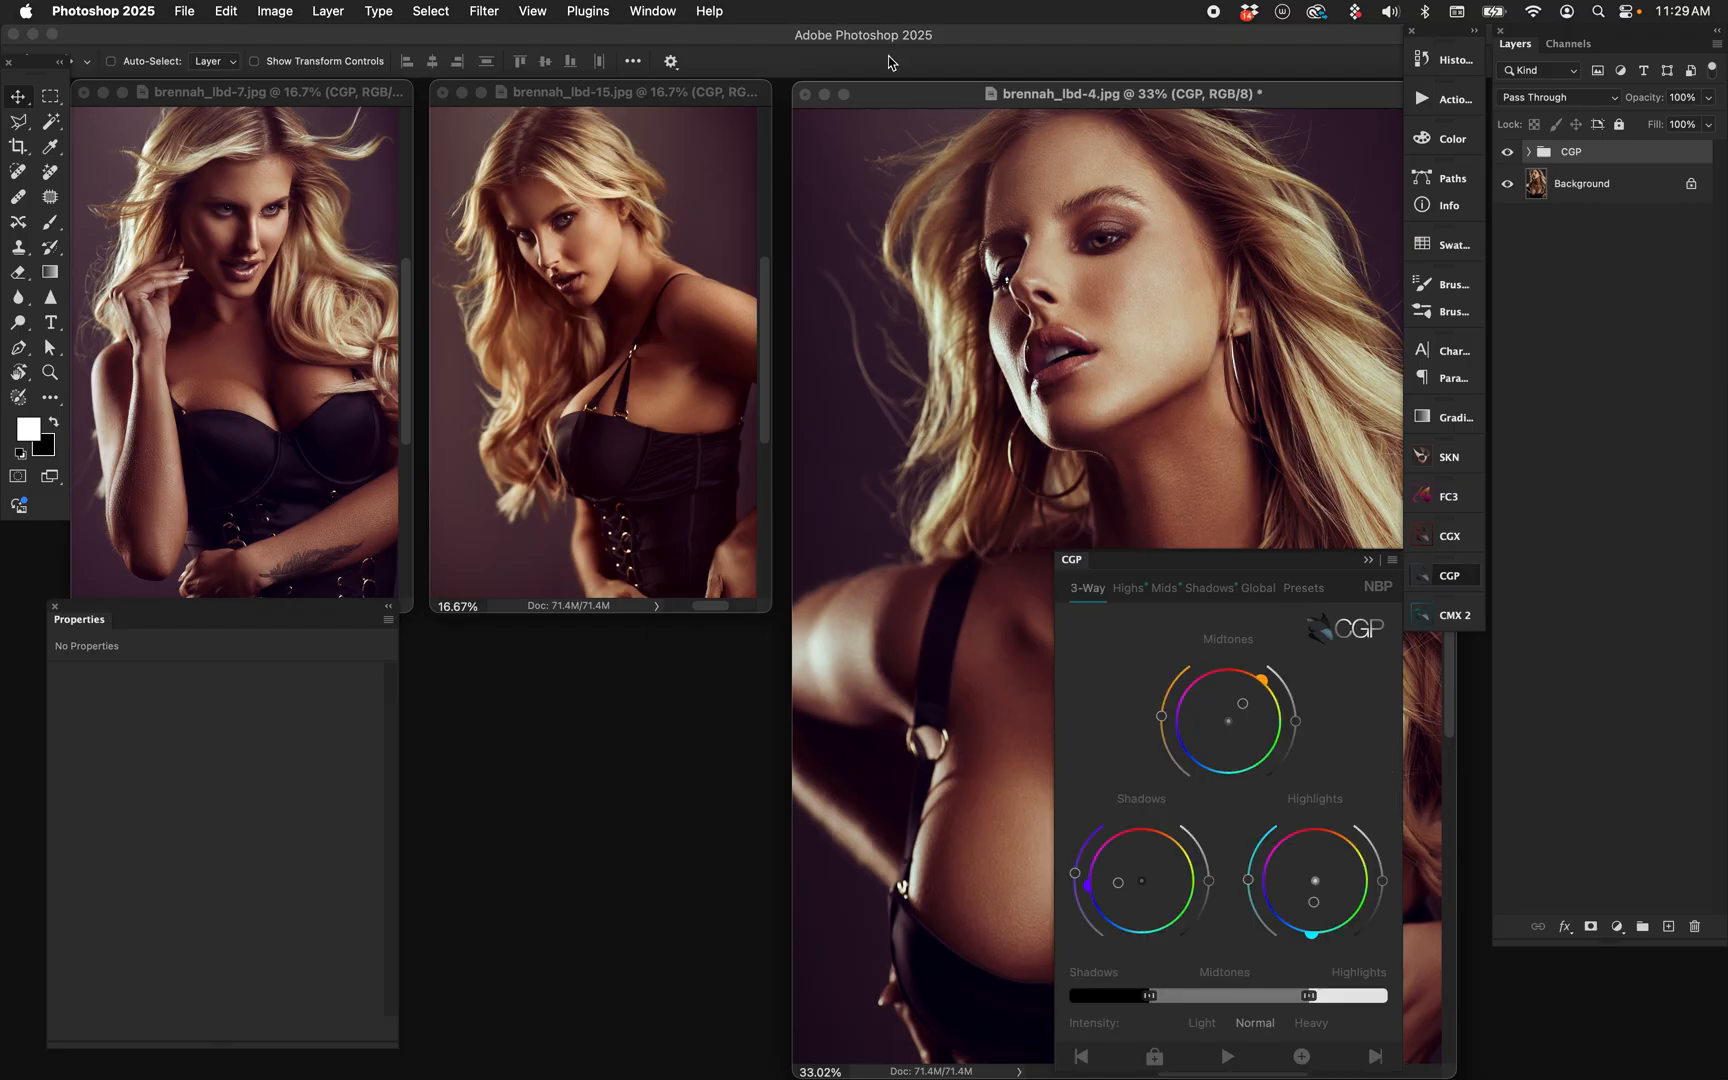
drag(890, 99, 866, 99)
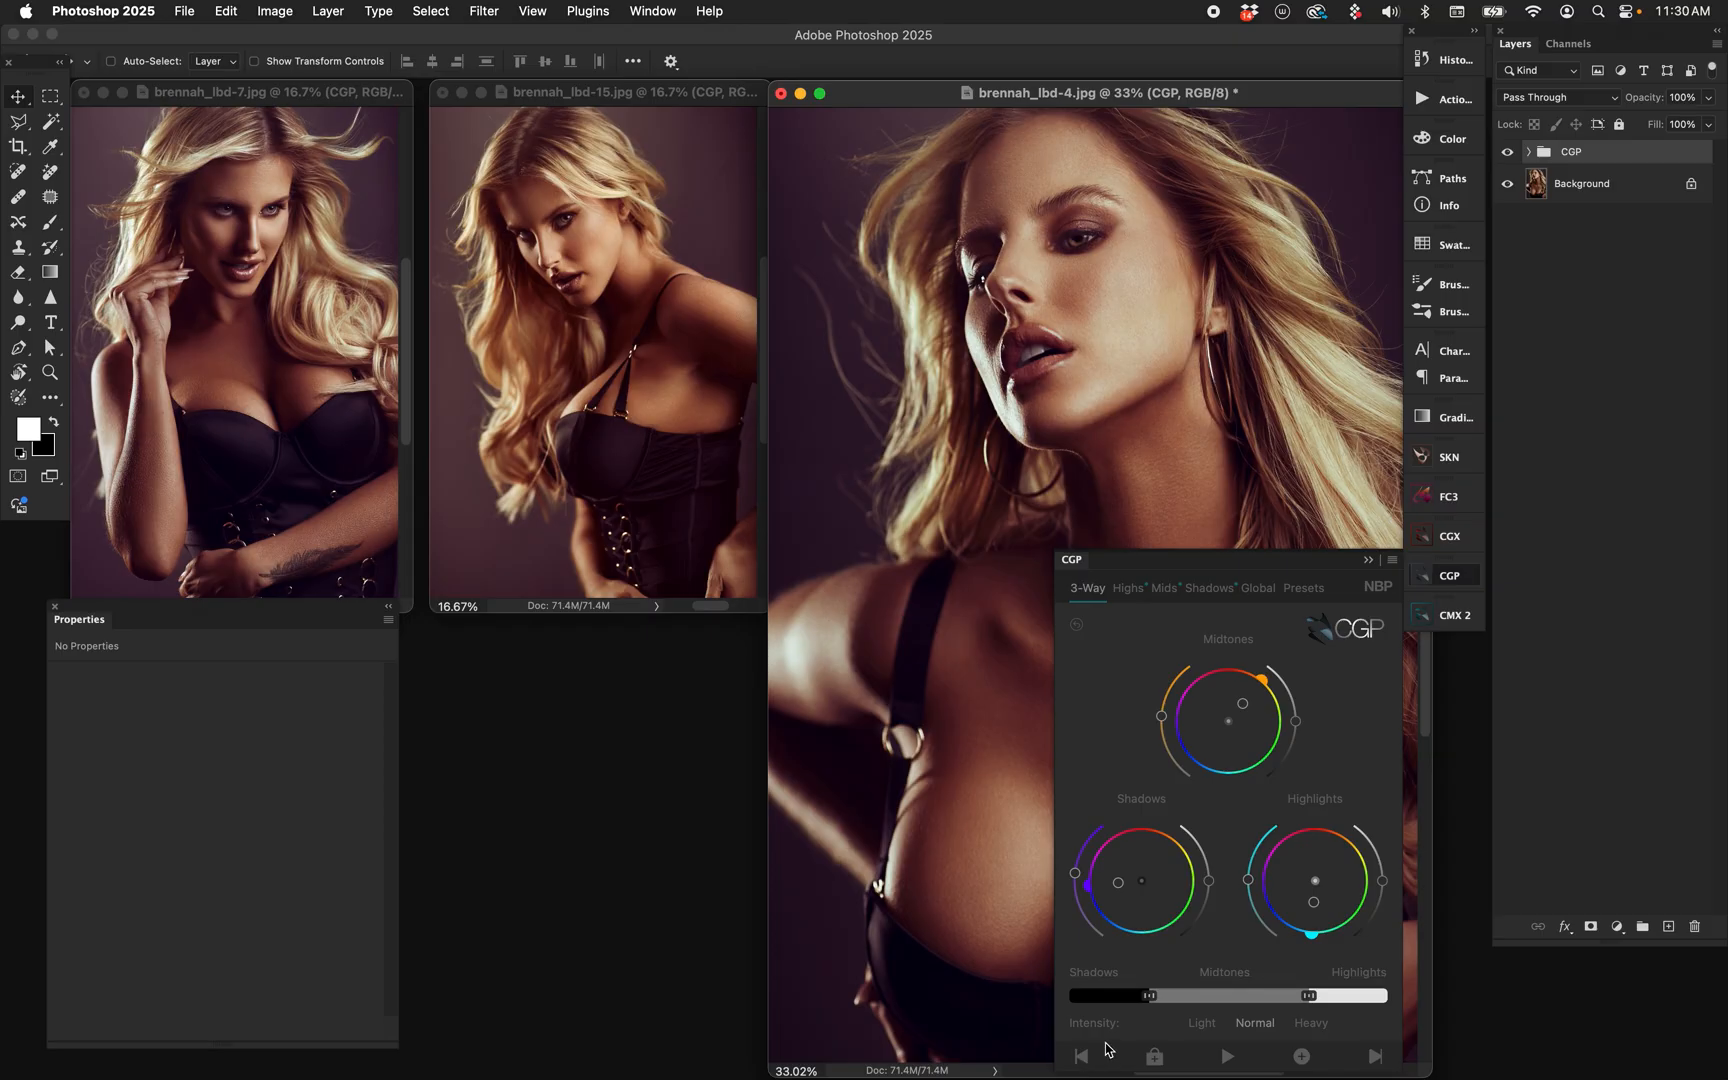
- Delete the CGP group from brennah_lbd-7.jpg and copy the CGP group of brennah_lbd-15.jpg into it
click(475, 426)
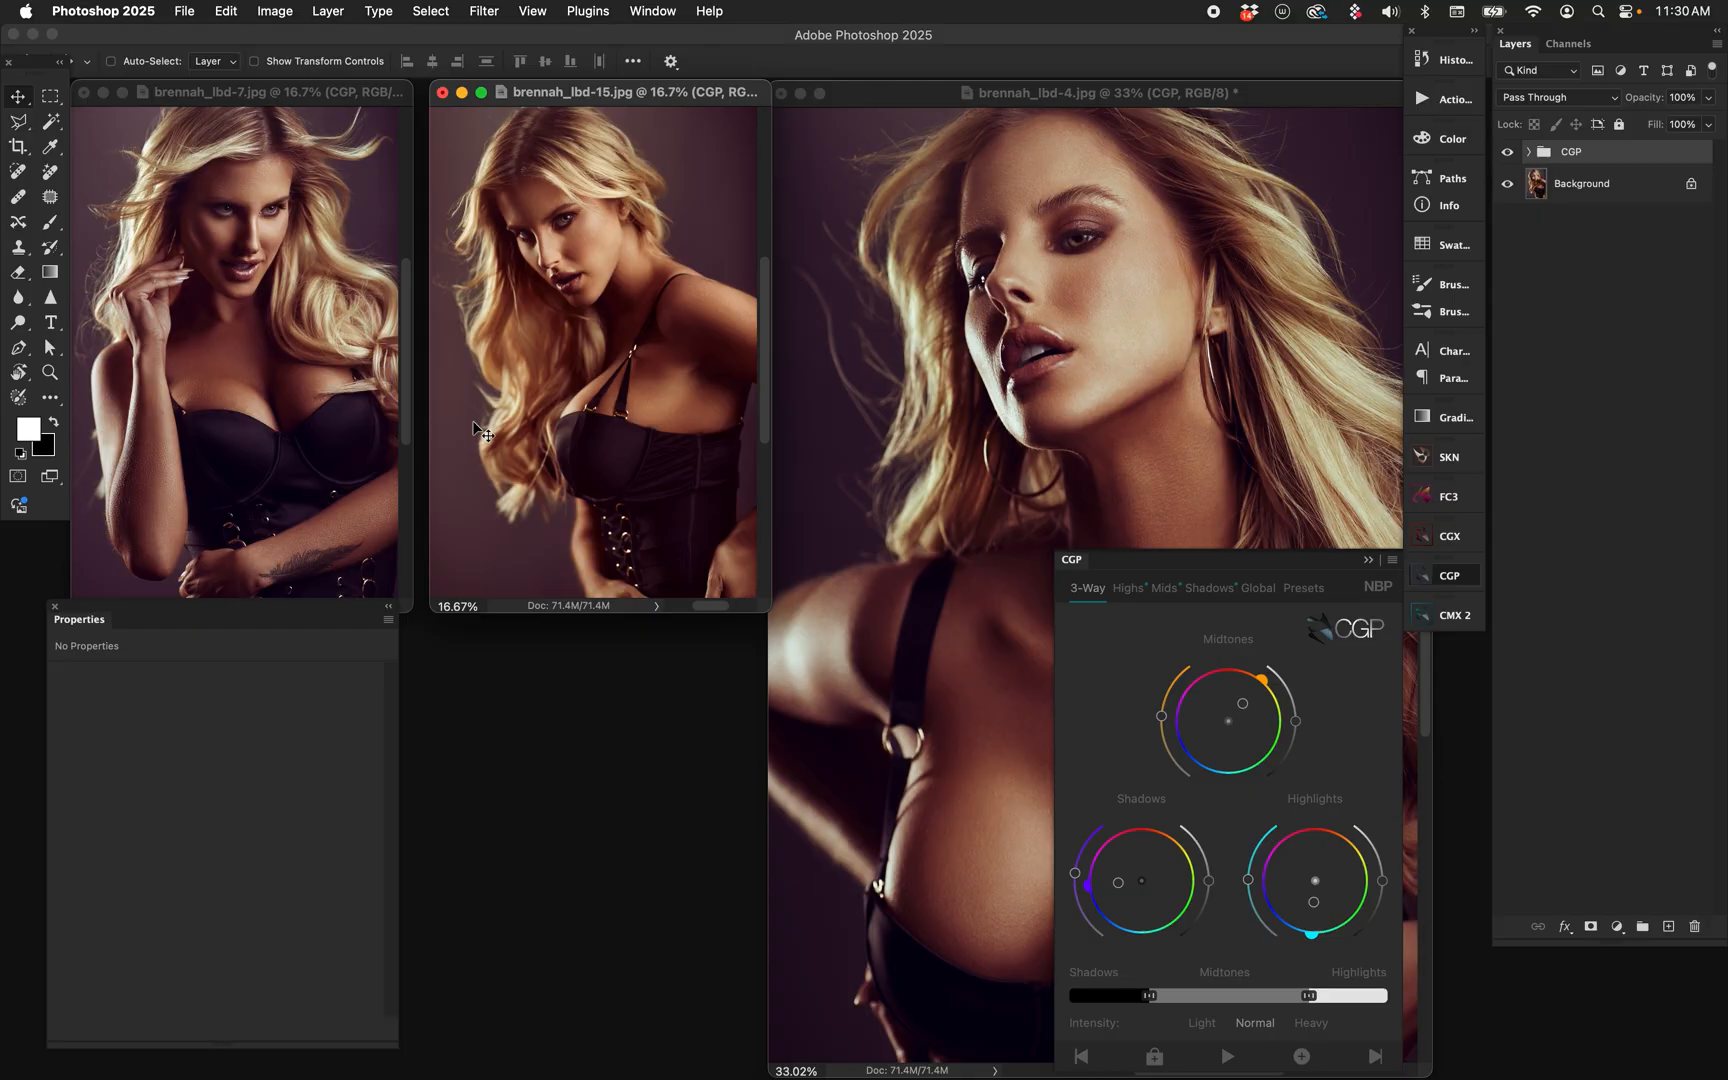
click(211, 211)
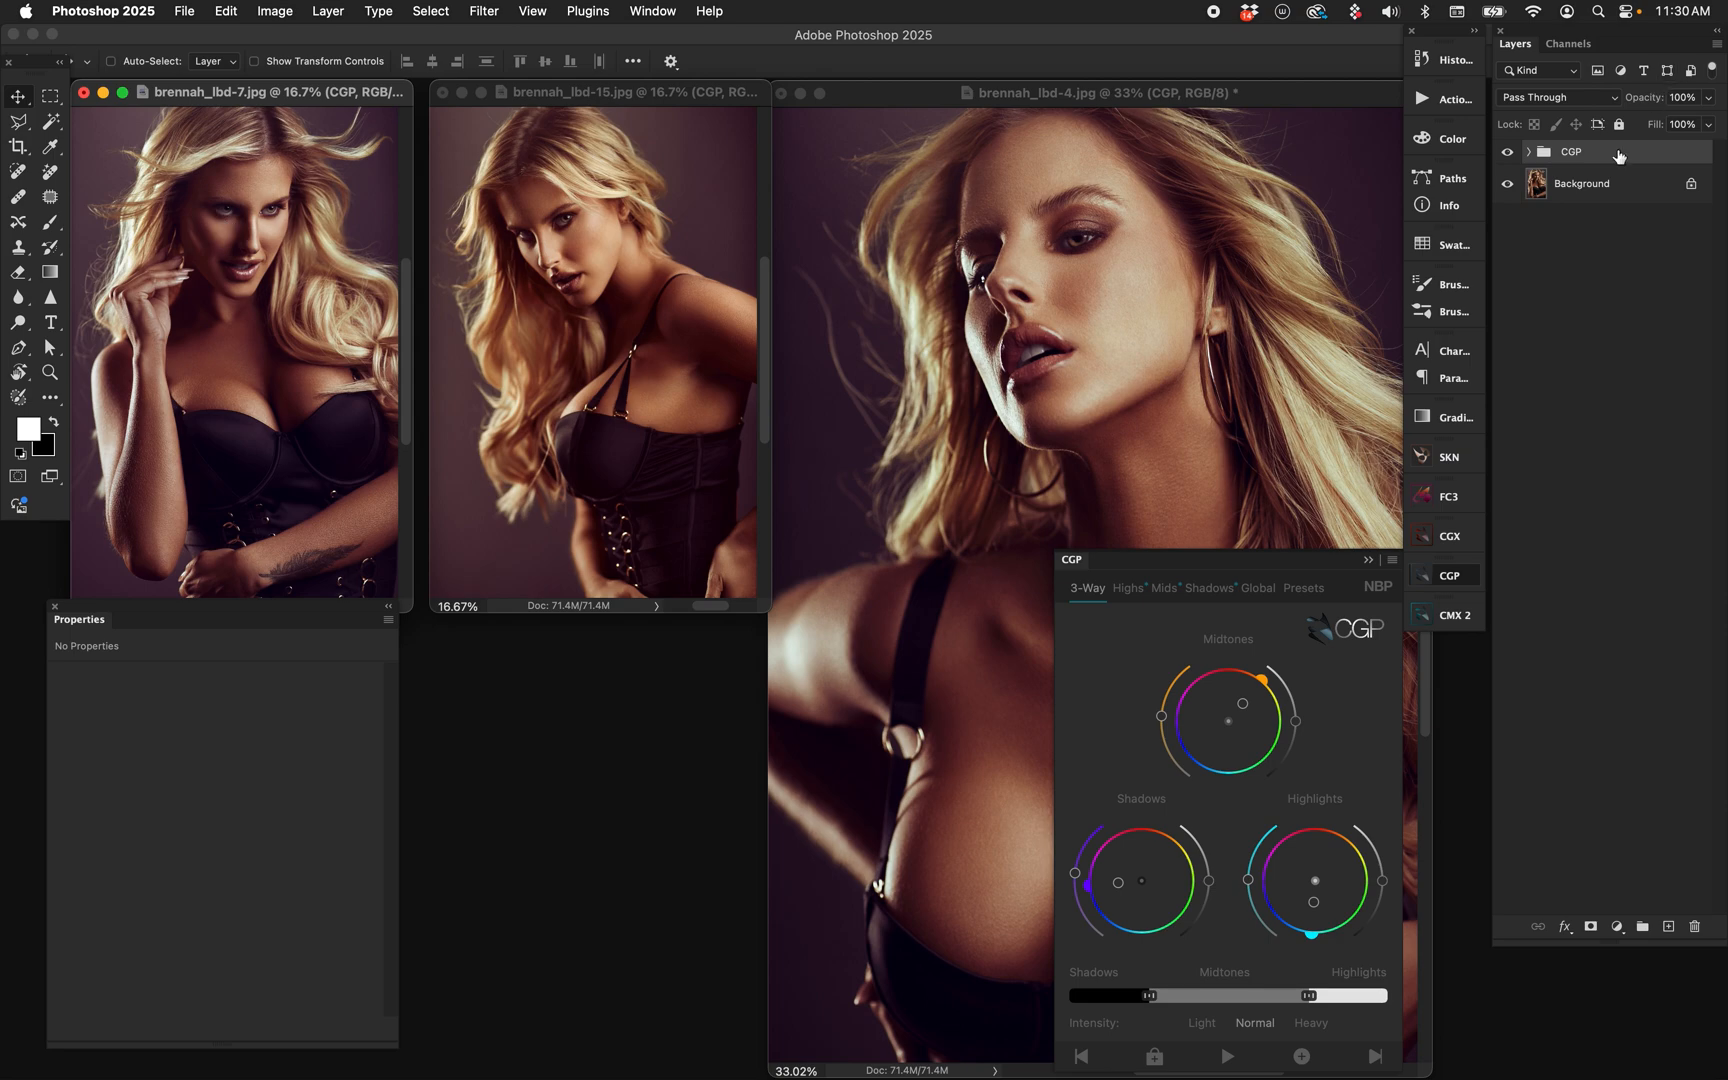
key(Delete)
click(681, 314)
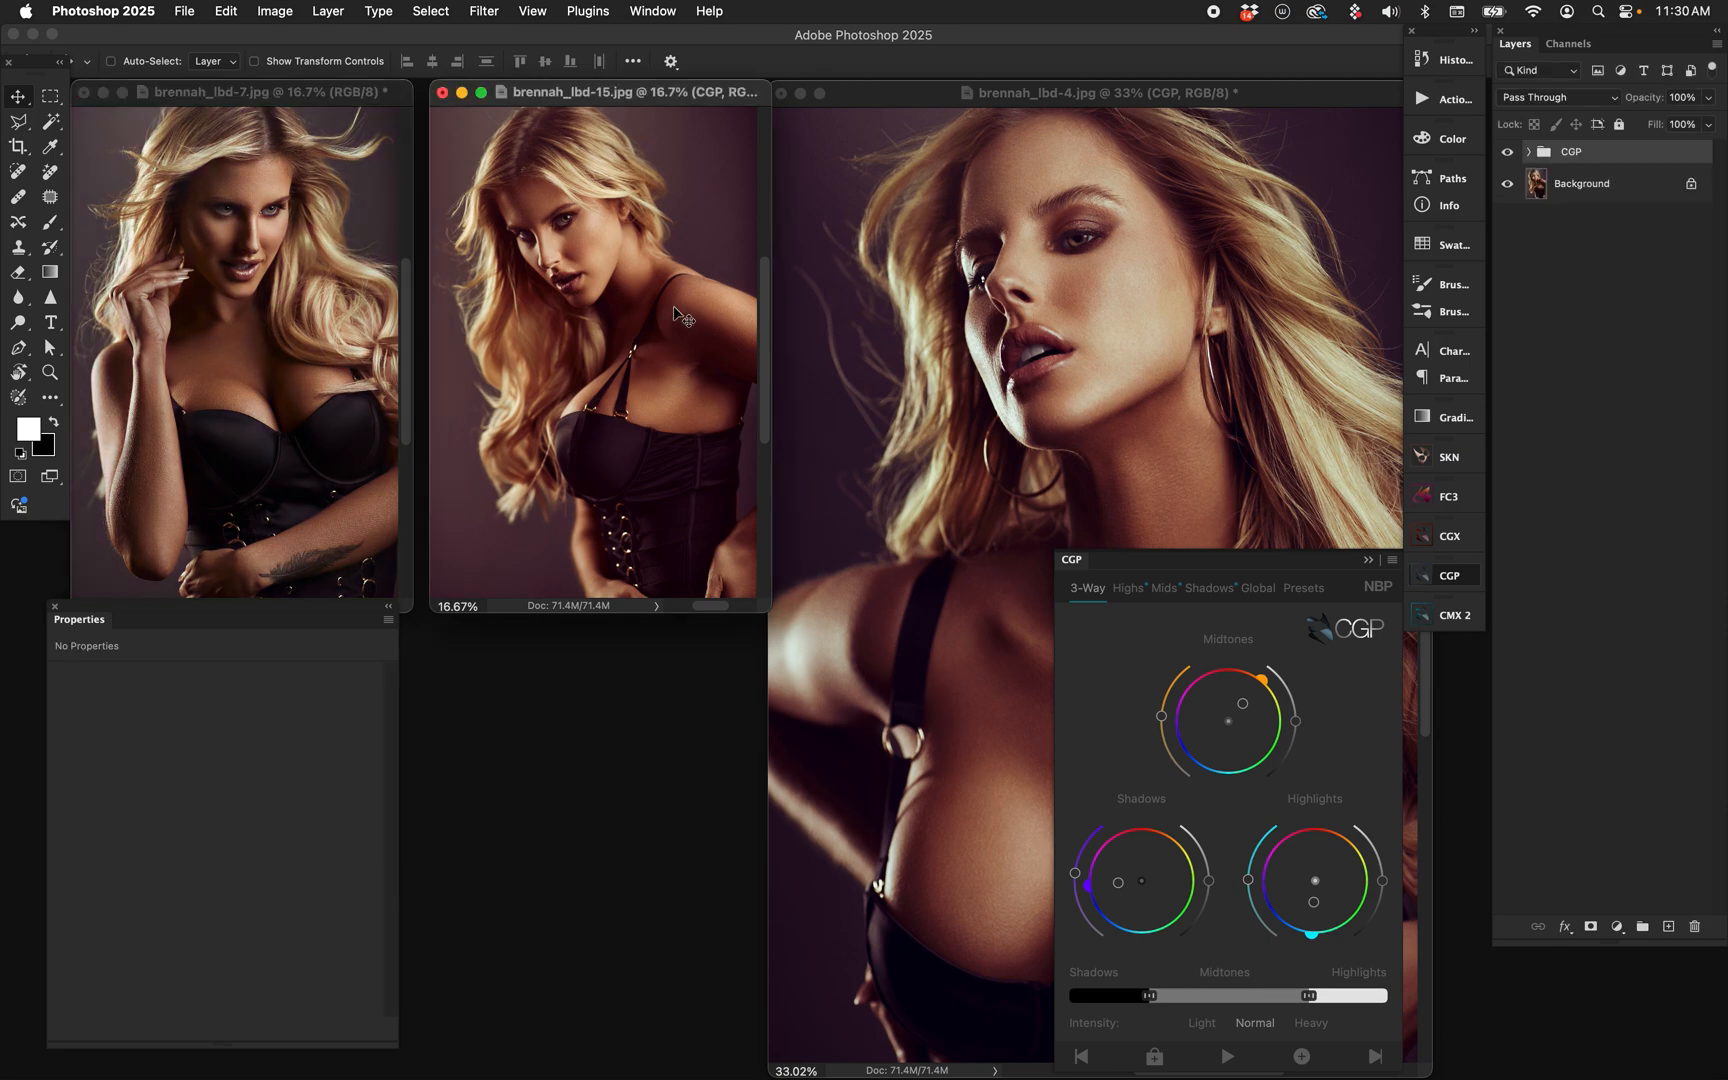
drag(1568, 152, 252, 425)
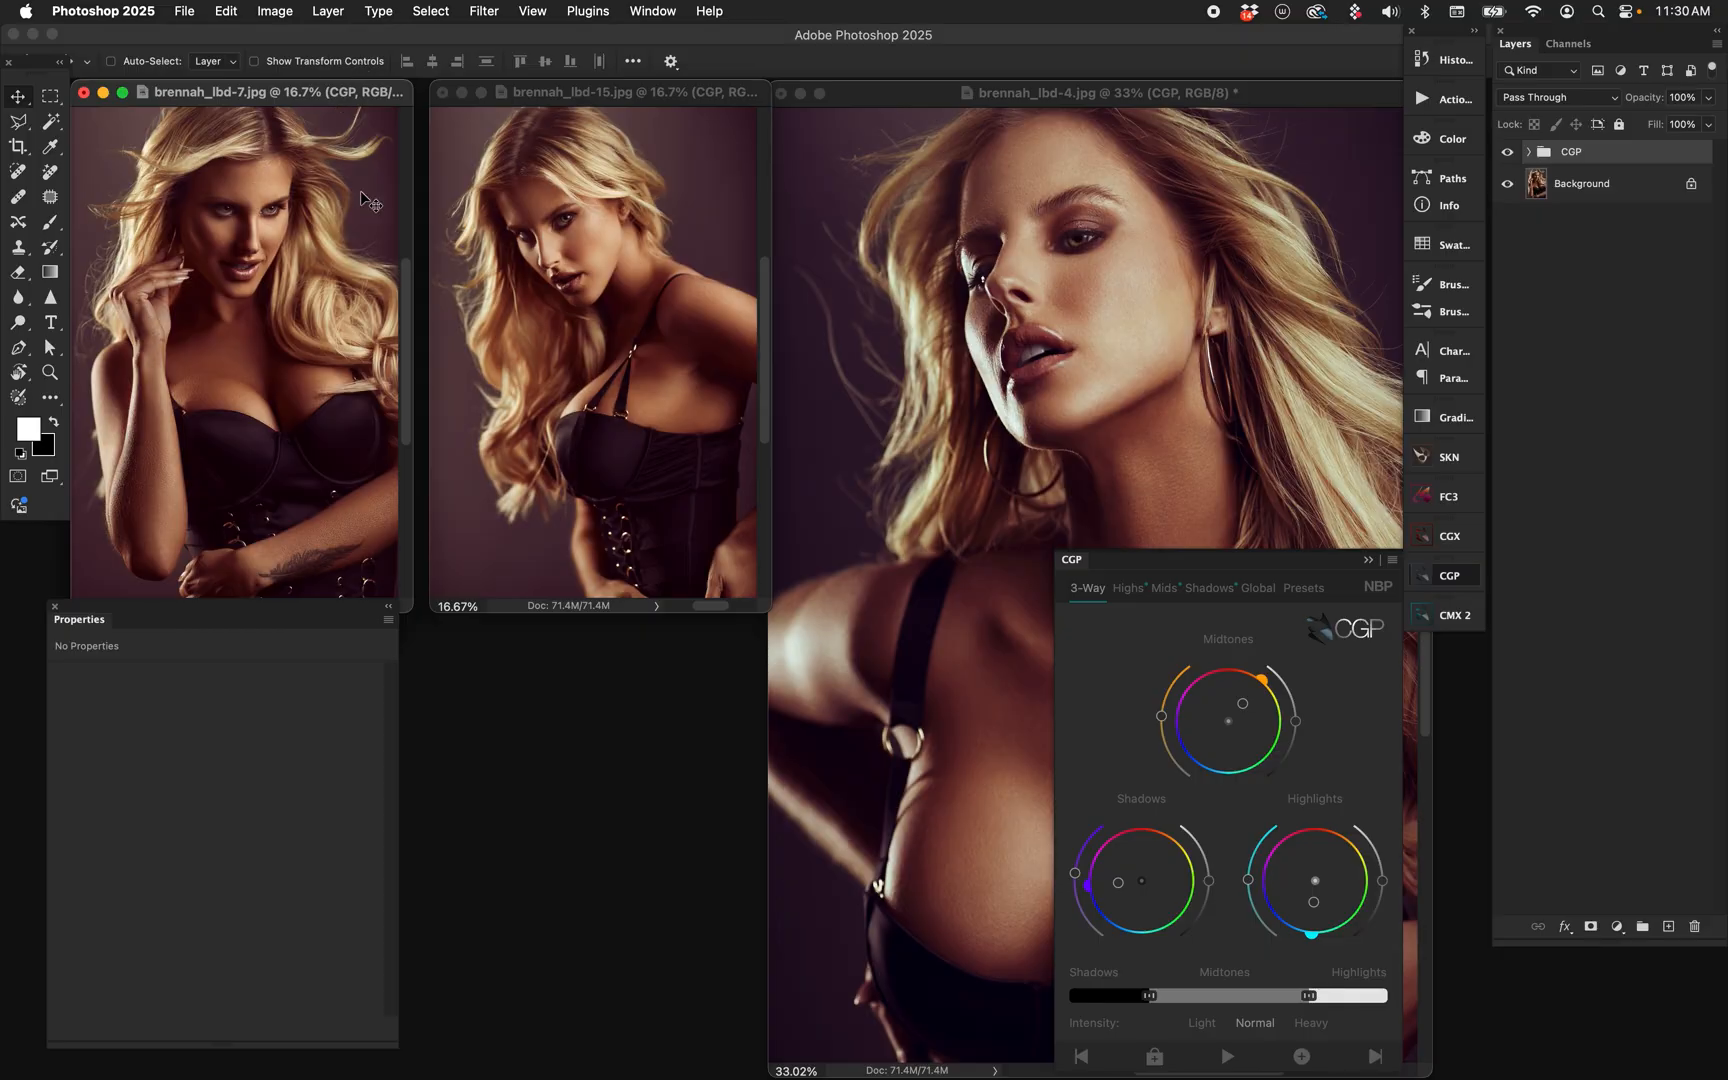
- Delete the CGP group from brennah_lbd-7.jpg, leaving only its Background layer
click(1580, 185)
click(1578, 156)
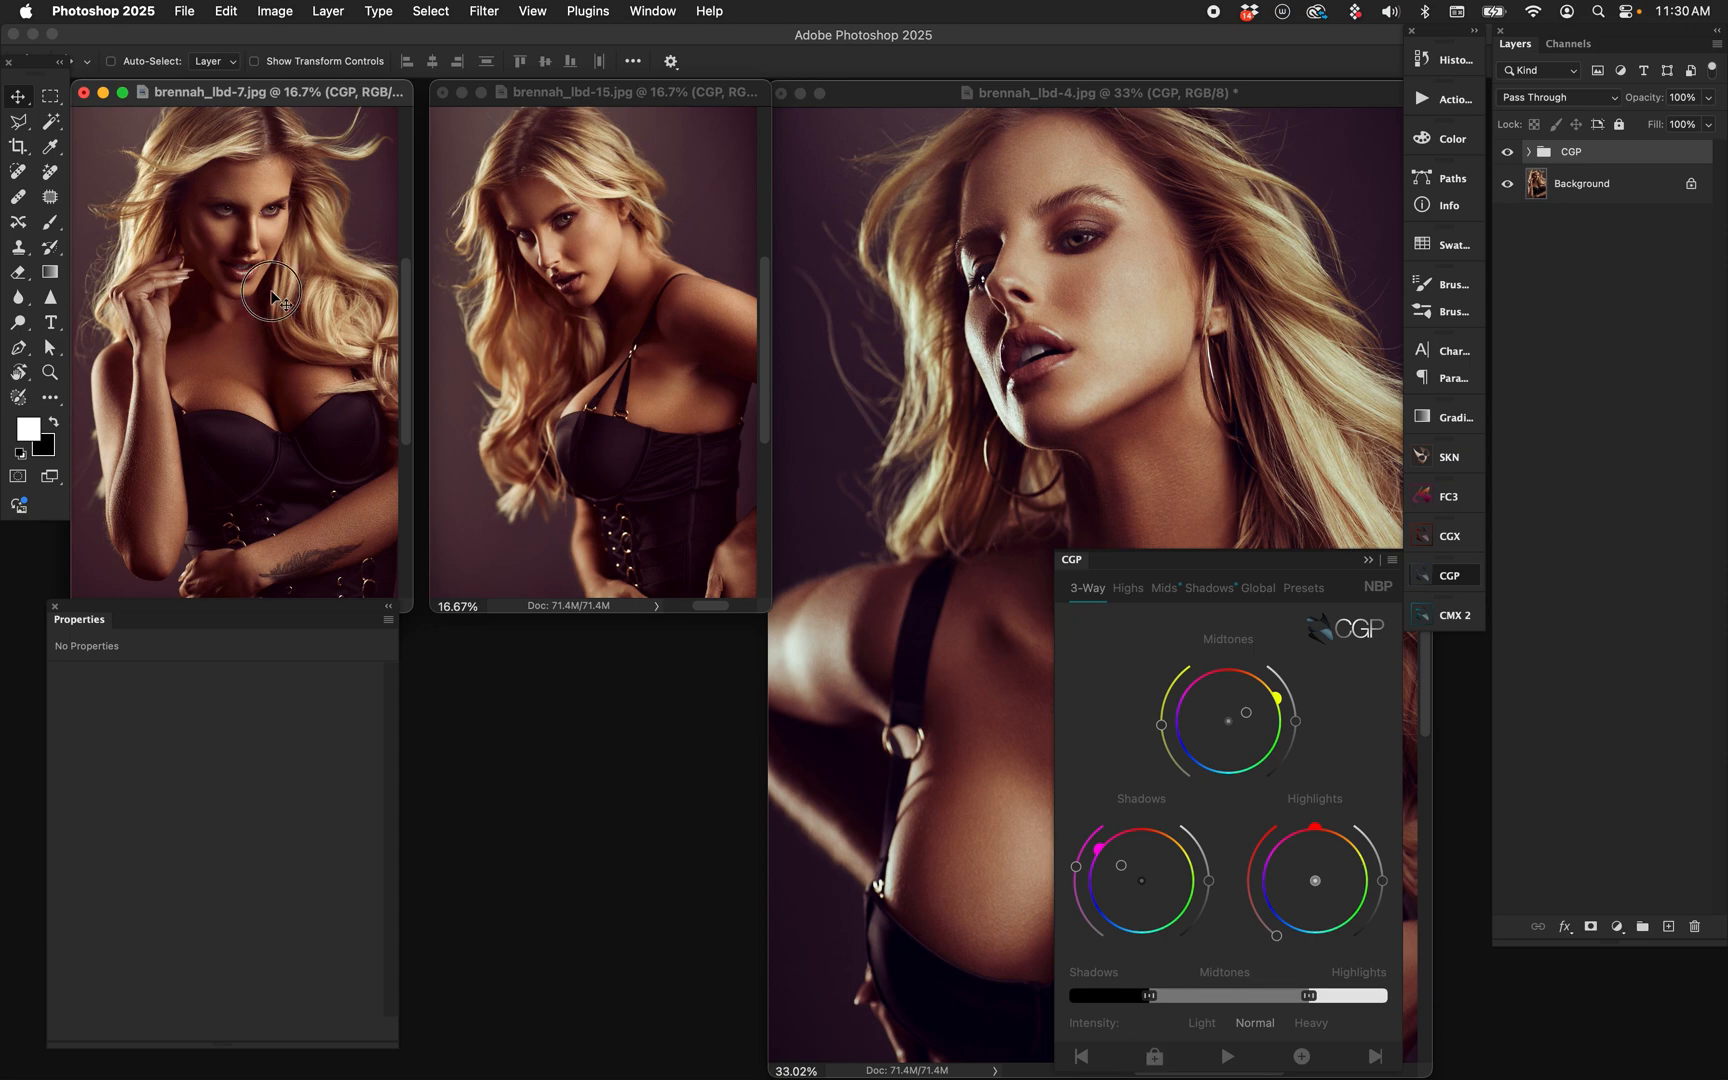
key(Delete)
- Load the colour grade settings of brennah_lbd-4.jpg into the CGP panel and apply them to brennah_lbd-7.jpg
click(1201, 171)
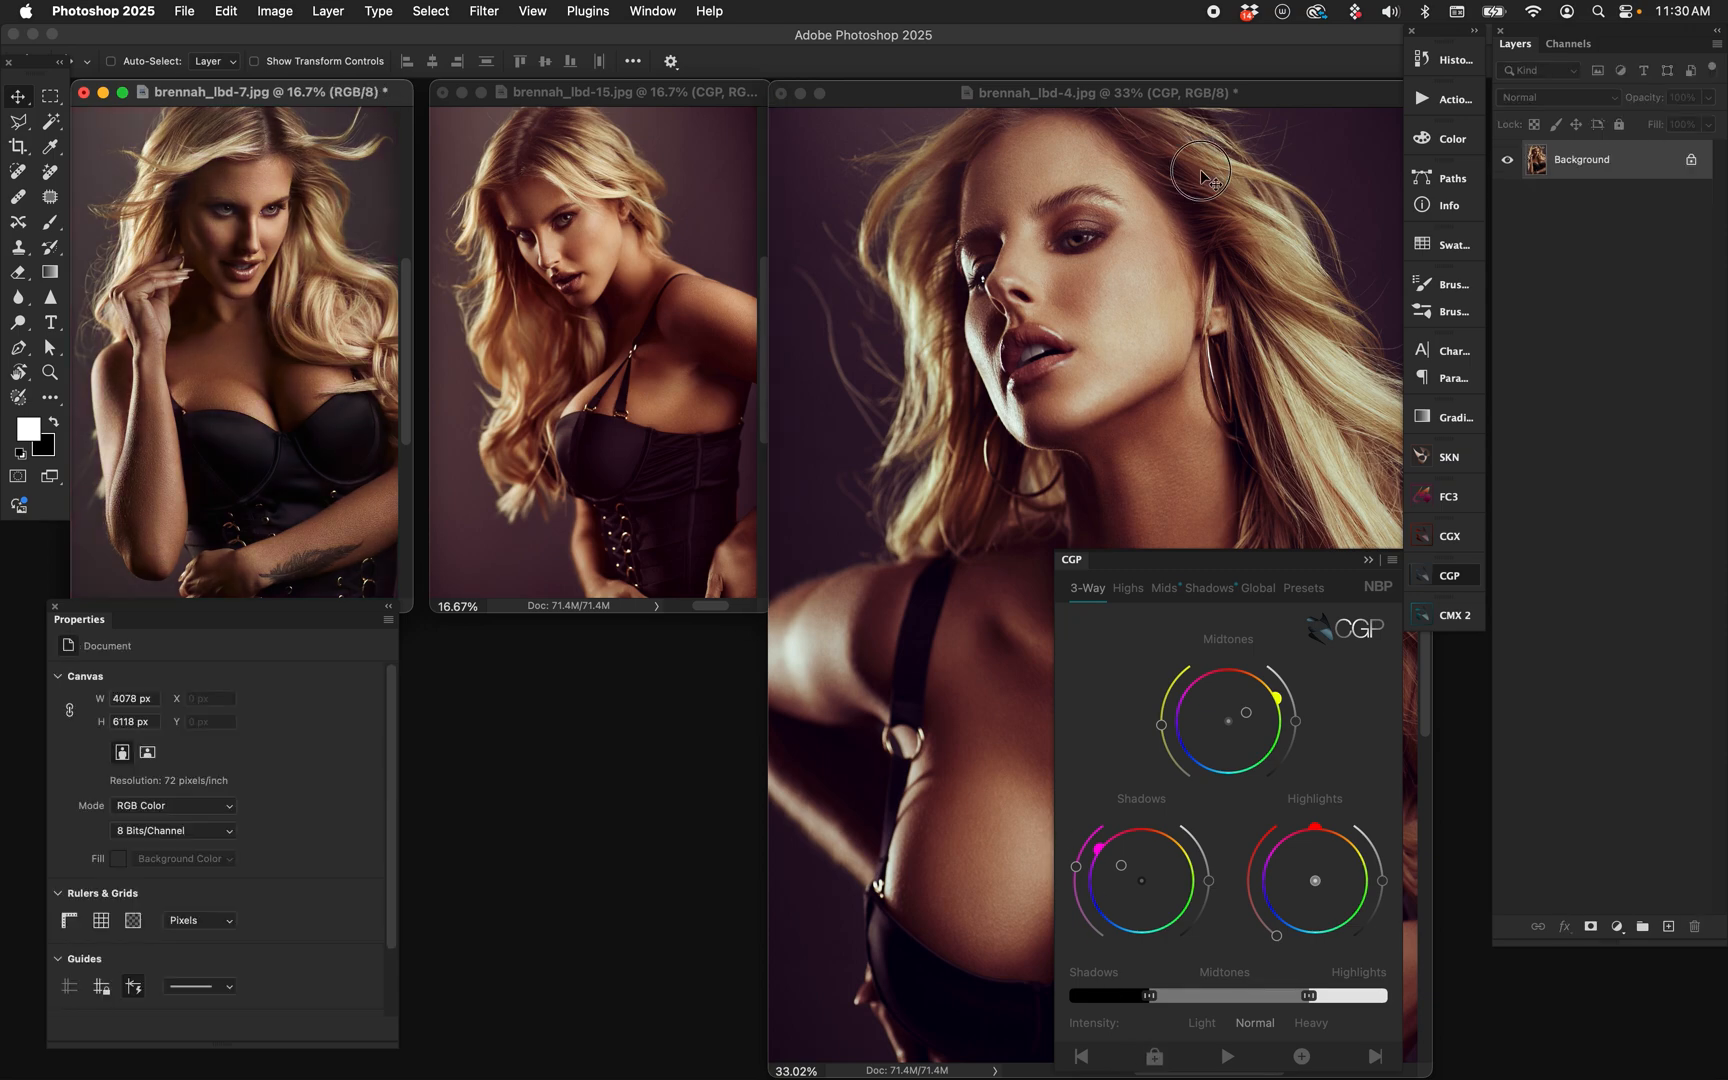
click(1152, 1054)
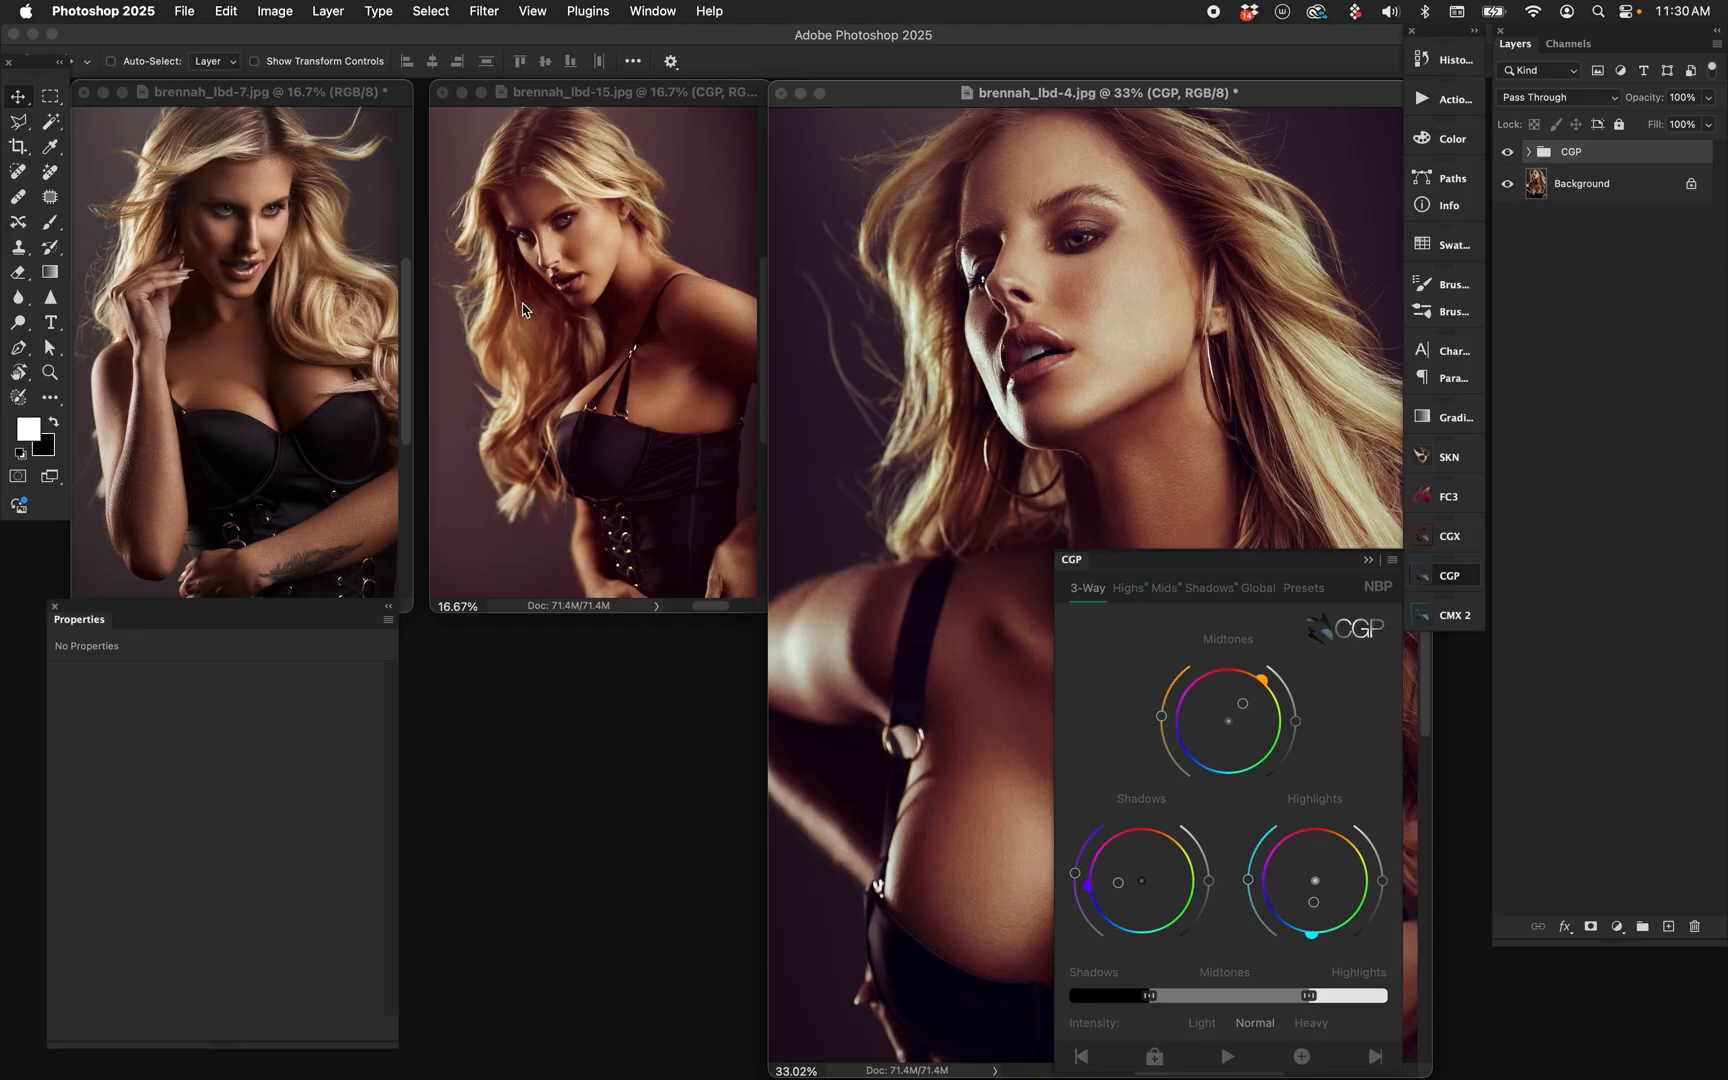
click(302, 226)
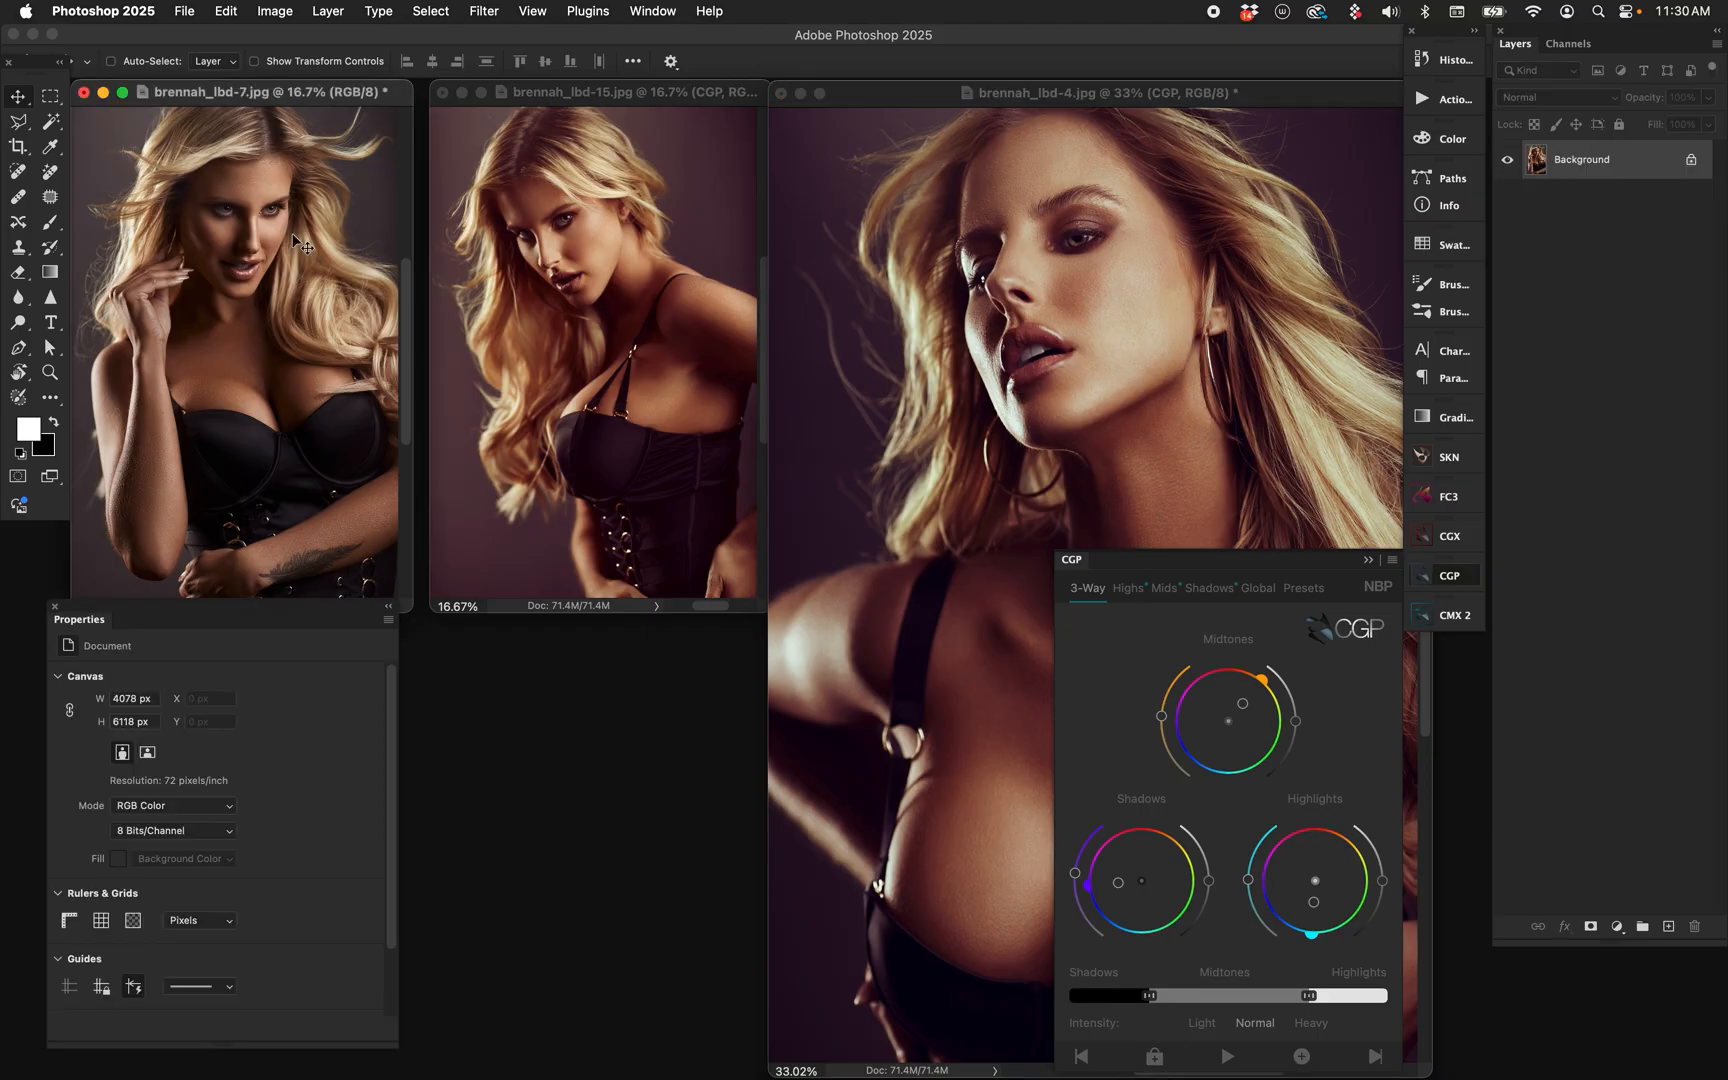
click(1227, 1056)
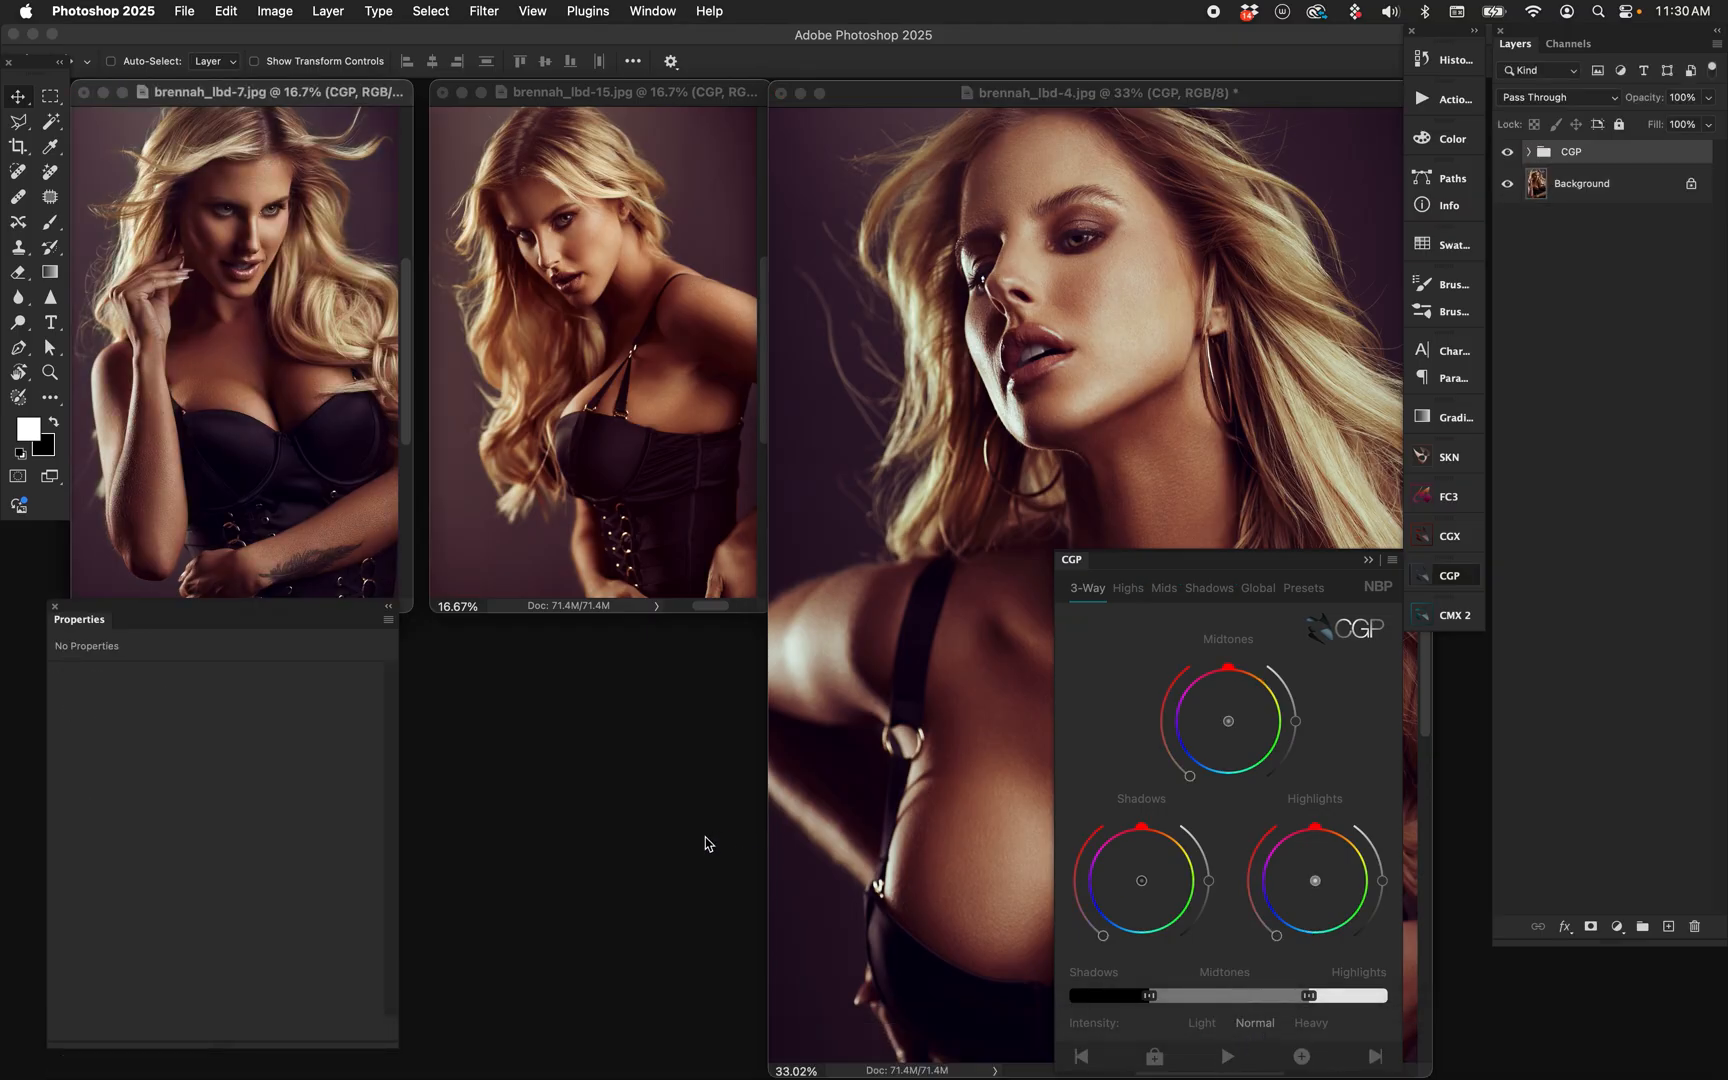
- Step brennah_lbd-7.jpg back through previous colour grades to one with blue shadows and neutral midtones and highlights
click(1081, 1056)
click(1081, 1056)
click(1081, 1056)
click(1081, 1056)
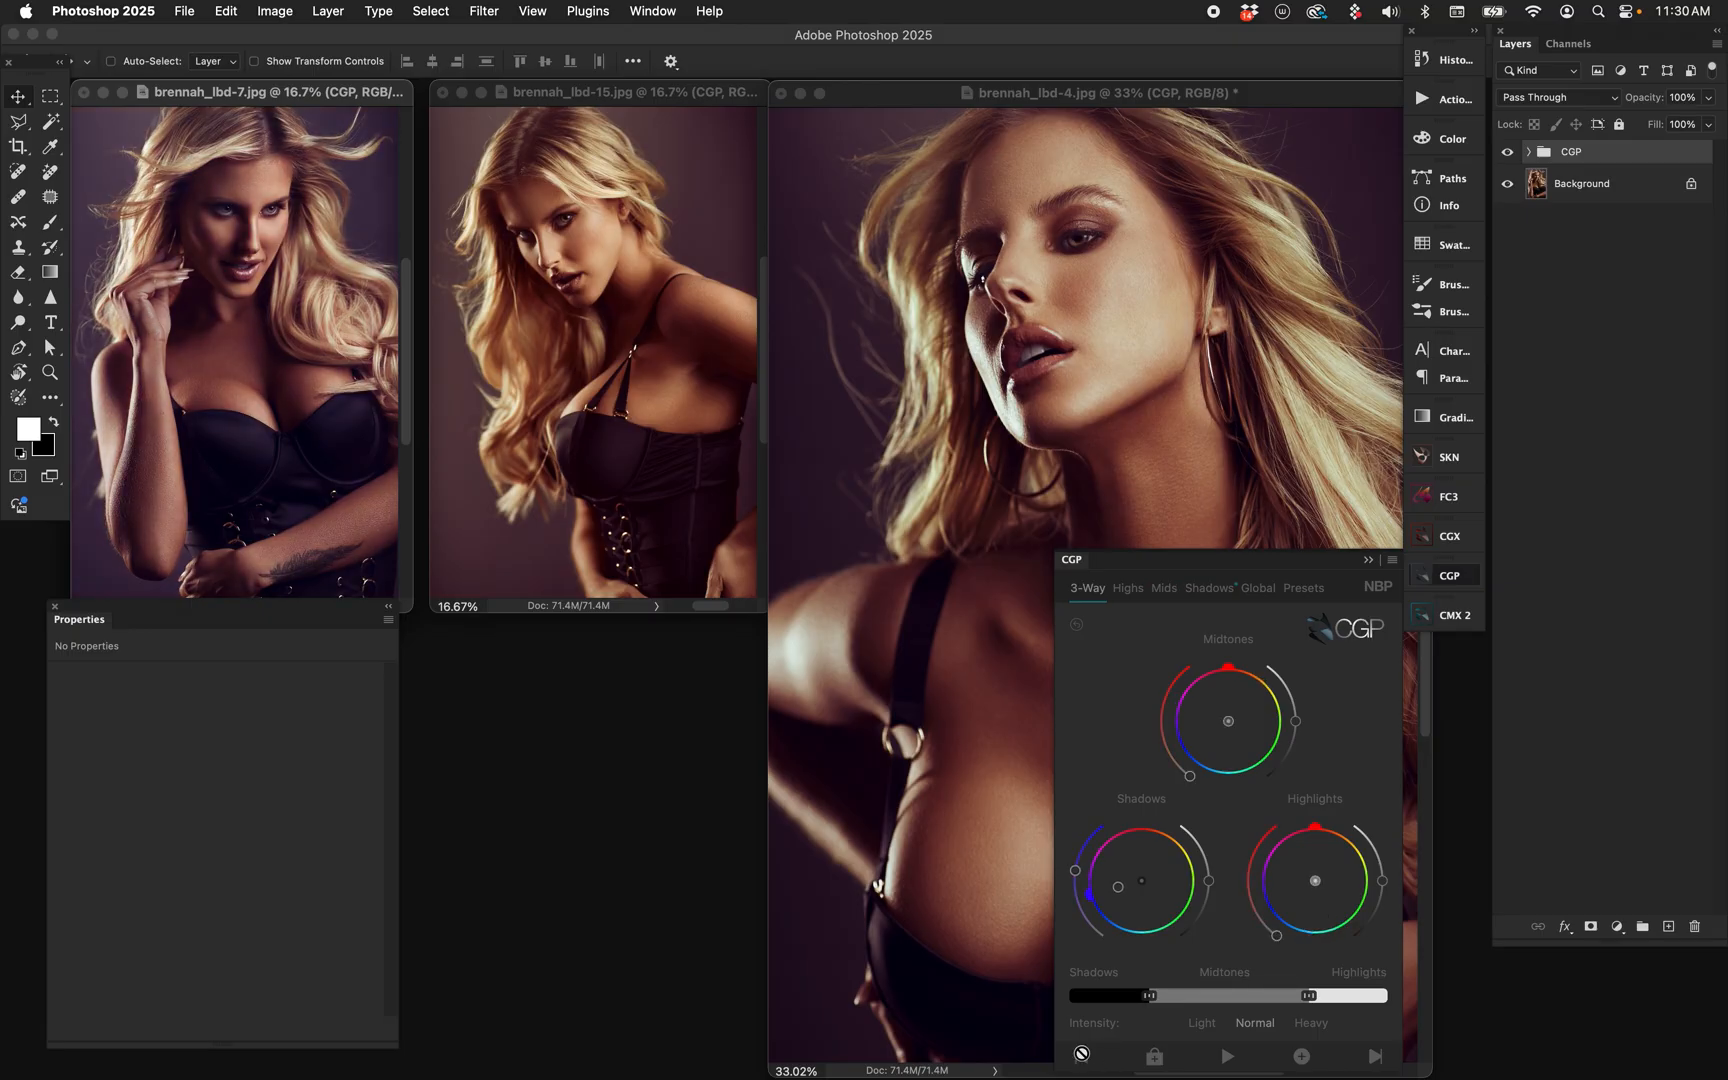